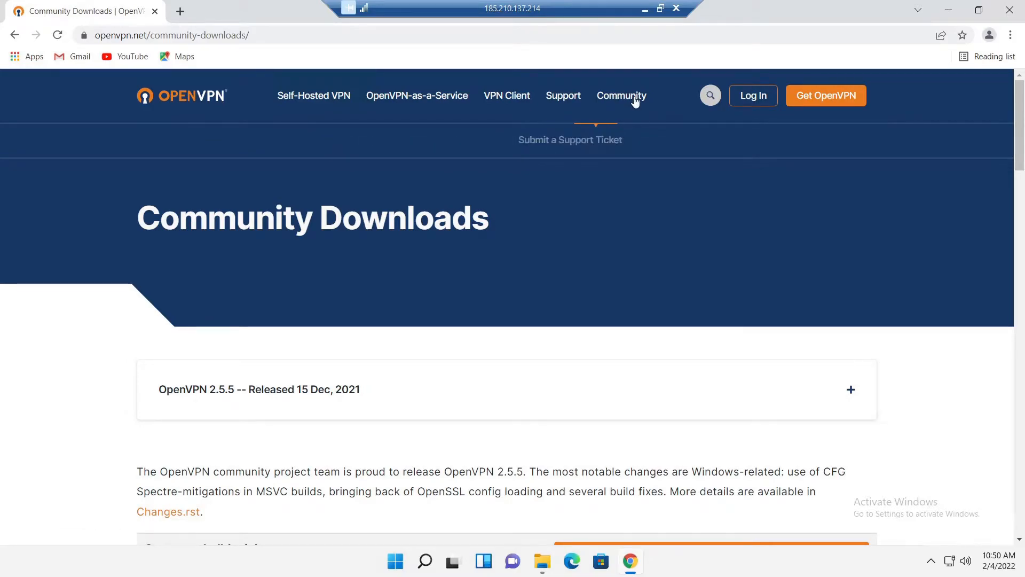
- Download the Windows 64-bit MSI installer of OpenVPN 2.5.5 from the Community Downloads page
{"action": "scroll", "coordinate": [528, 339], "scroll_direction": "down", "scroll_amount": 5}
{"action": "scroll", "coordinate": [526, 340], "scroll_direction": "down", "scroll_amount": 4}
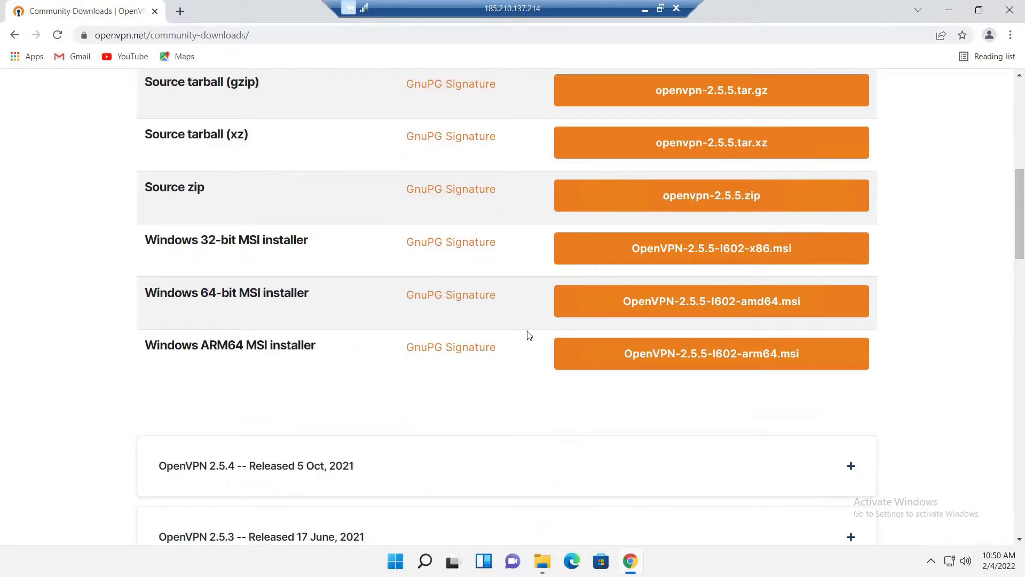
{"action": "left_click", "coordinate": [651, 309]}
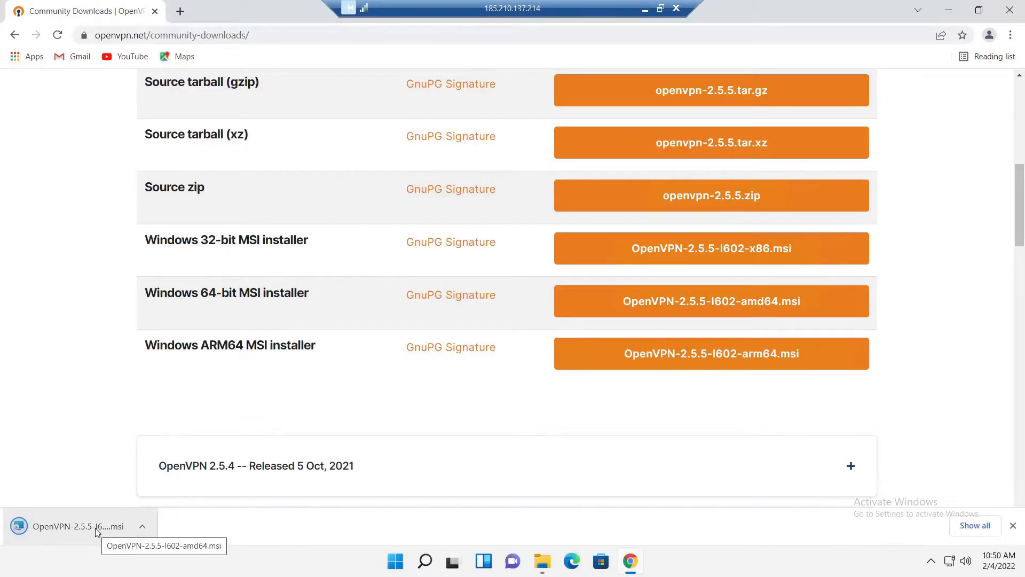
- Launch the downloaded OpenVPN-2.5.5-I602-amd64 package from the Downloads folder with Windows installer
{"action": "left_click", "coordinate": [543, 565]}
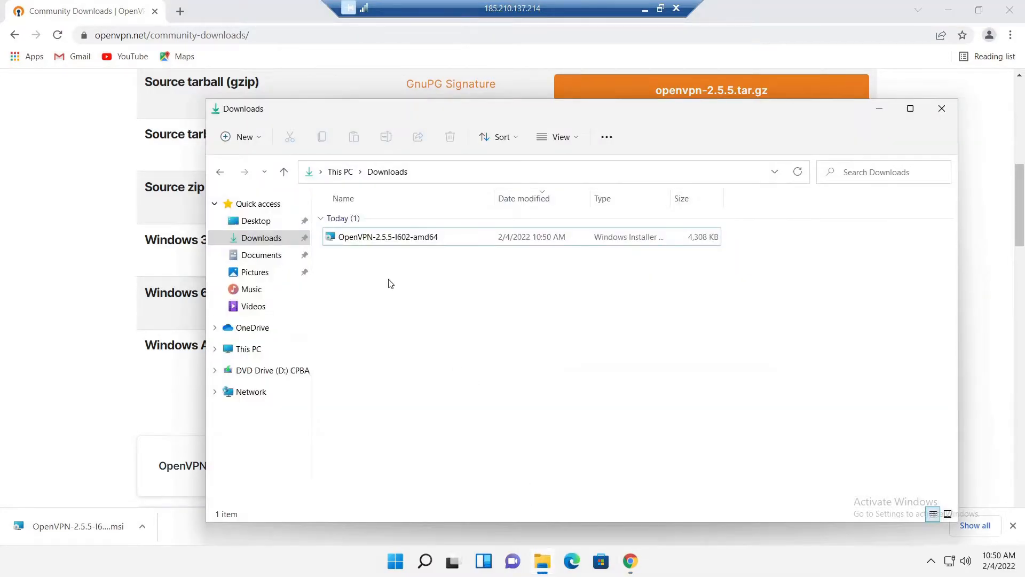
{"action": "left_click", "coordinate": [277, 243]}
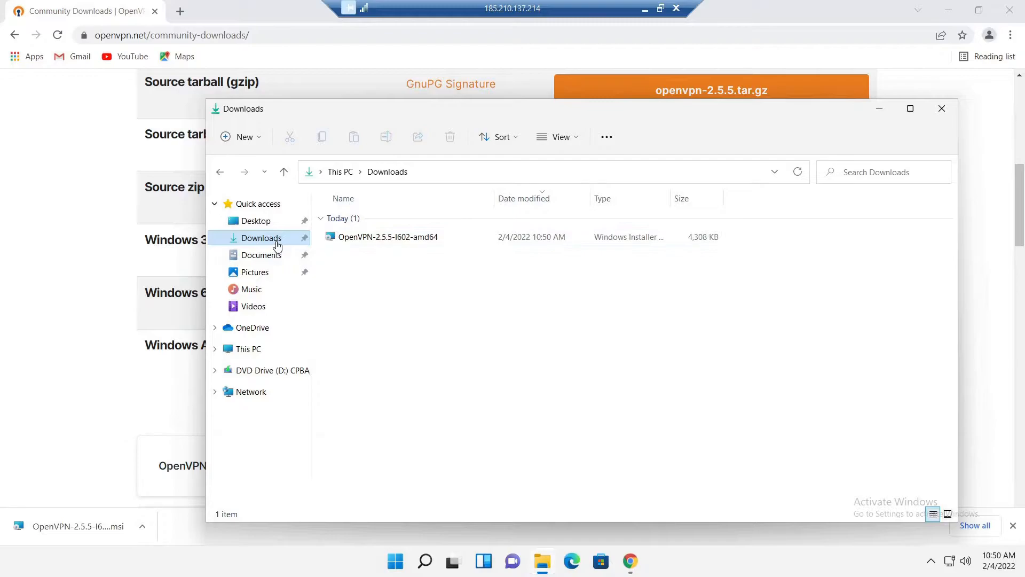
{"action": "right_click", "coordinate": [382, 242]}
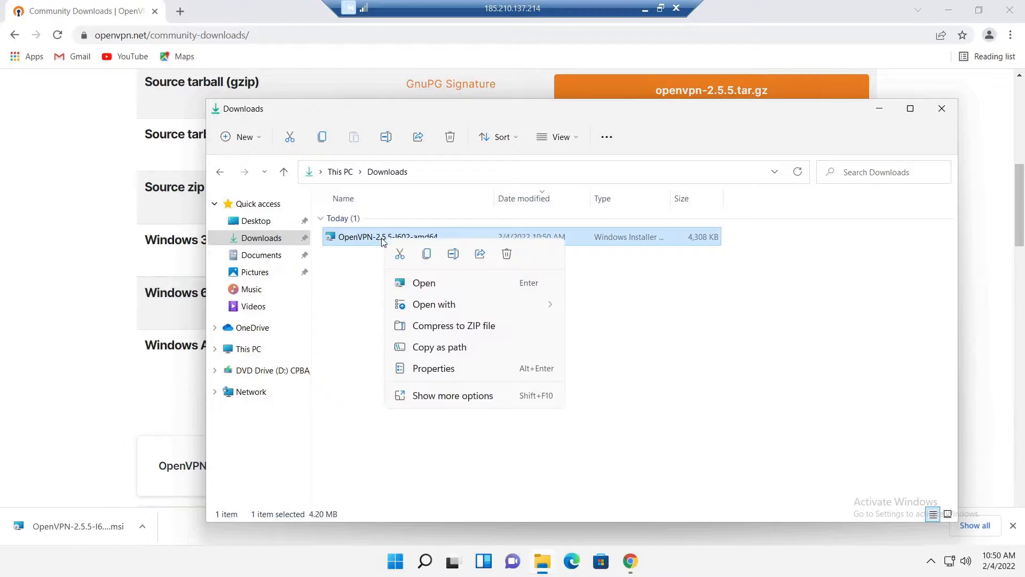
{"action": "mouse_move", "coordinate": [416, 309]}
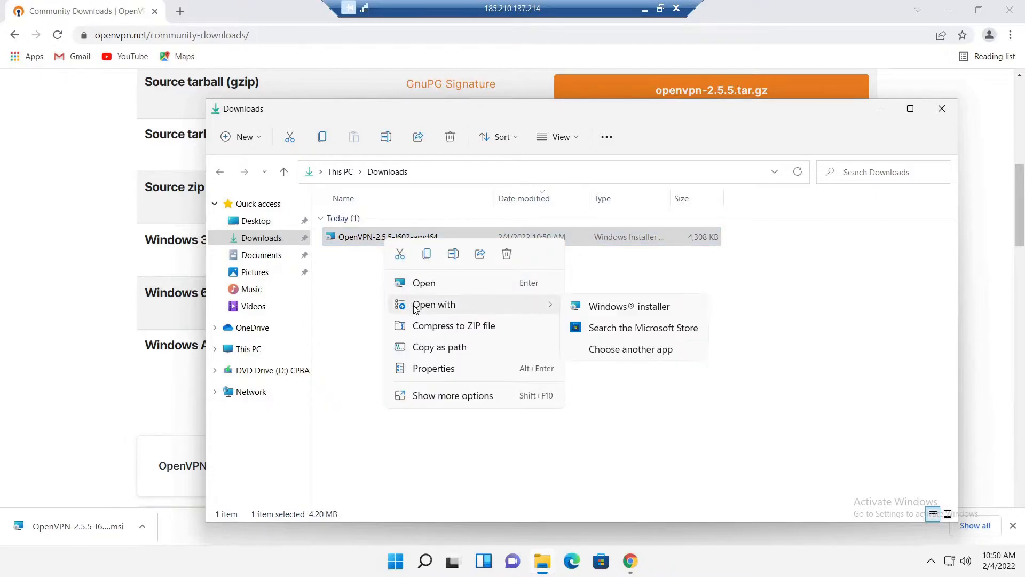
{"action": "left_click", "coordinate": [618, 307]}
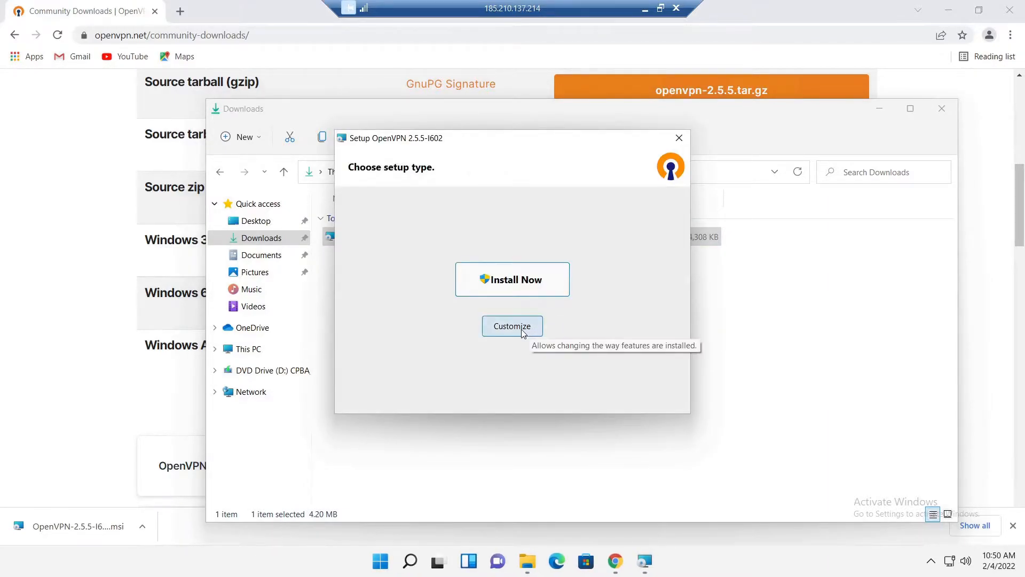
- Customize the setup so the entire OpenVPN Service and OpenSSL Utilities features are installed on the local hard drive
{"action": "left_click", "coordinate": [523, 332]}
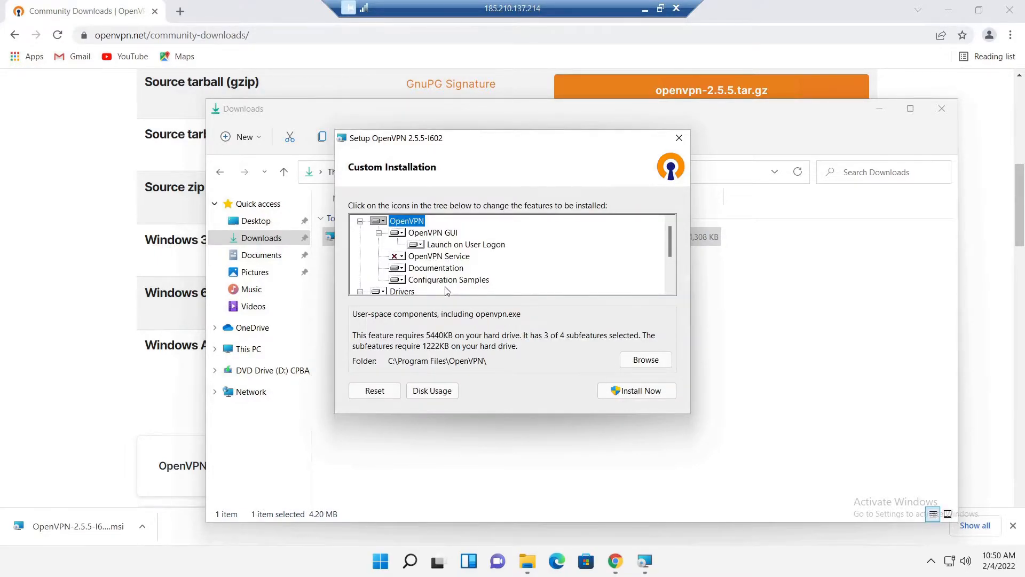
{"action": "left_click", "coordinate": [401, 258]}
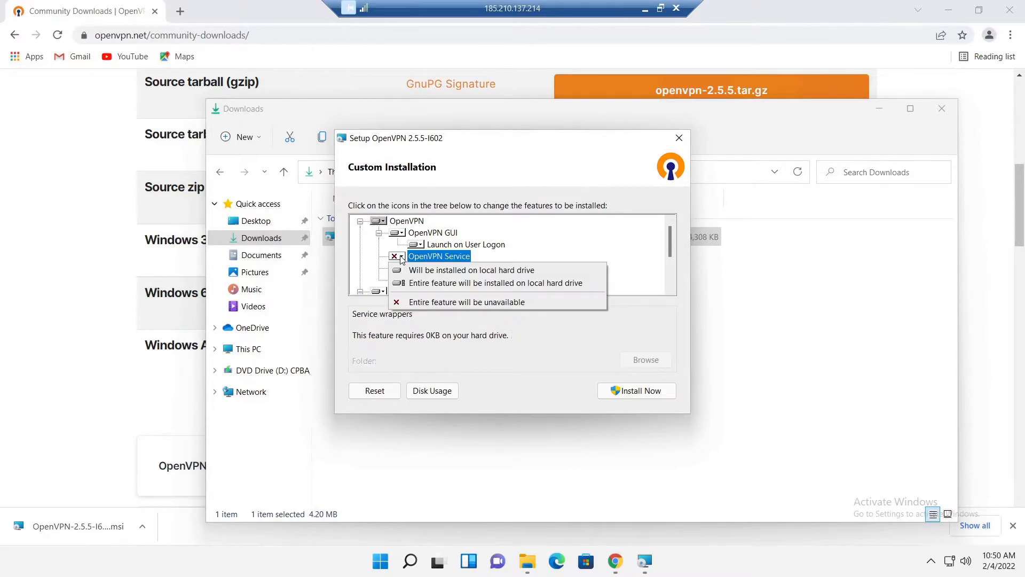
{"action": "left_click", "coordinate": [421, 283]}
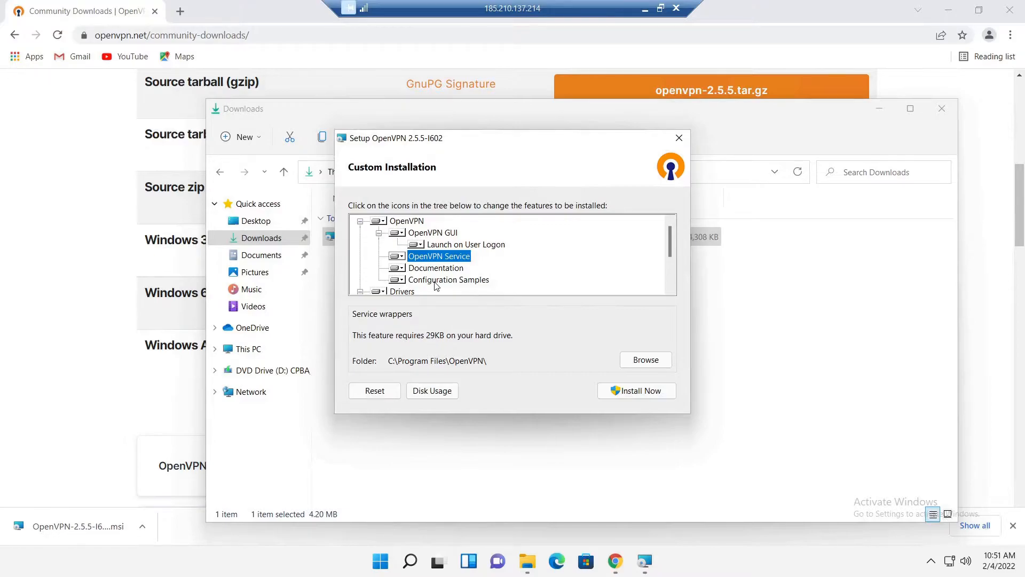
{"action": "scroll", "coordinate": [462, 269], "scroll_direction": "down", "scroll_amount": 2}
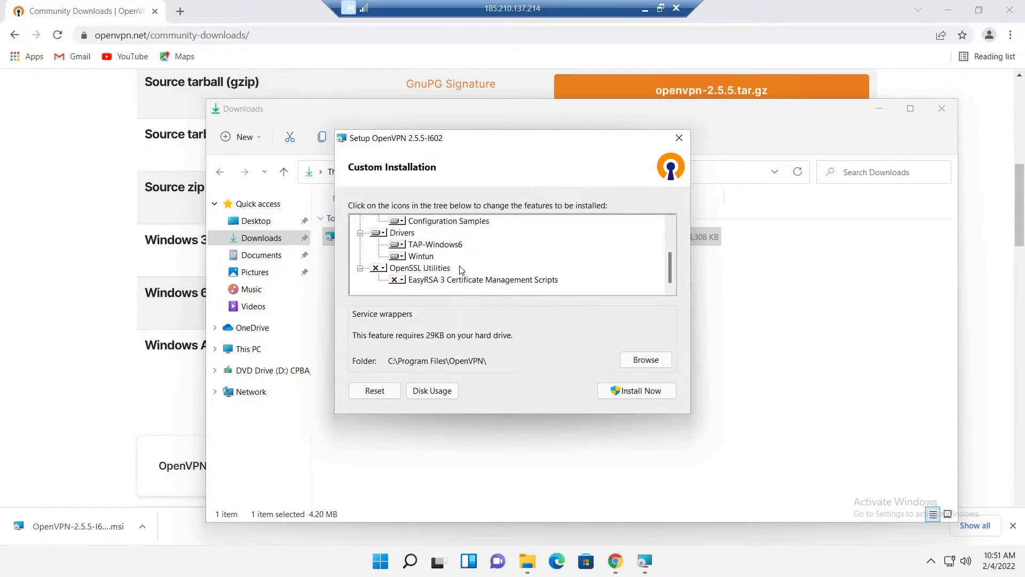
{"action": "left_click", "coordinate": [382, 270]}
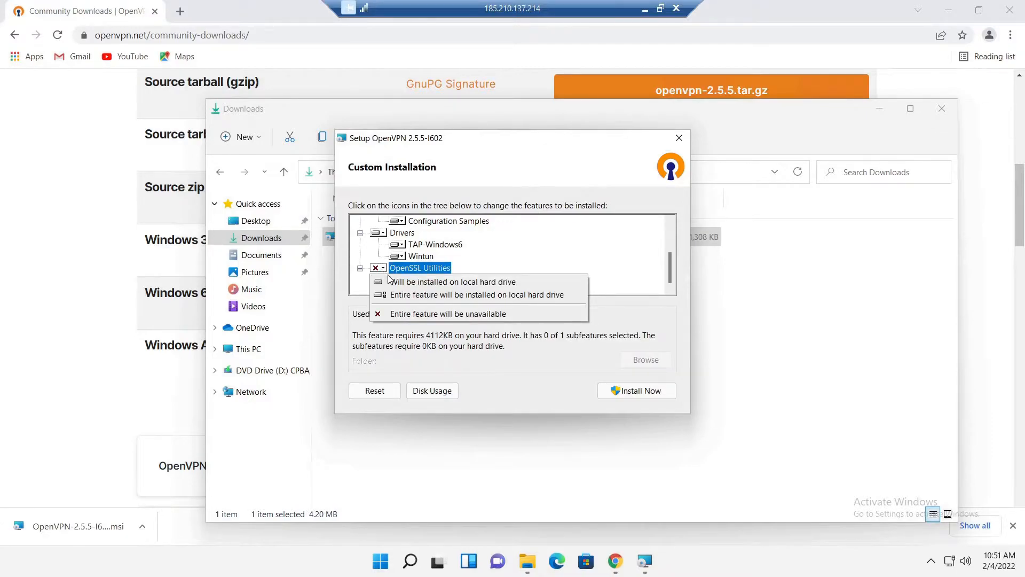
{"action": "left_click", "coordinate": [410, 297]}
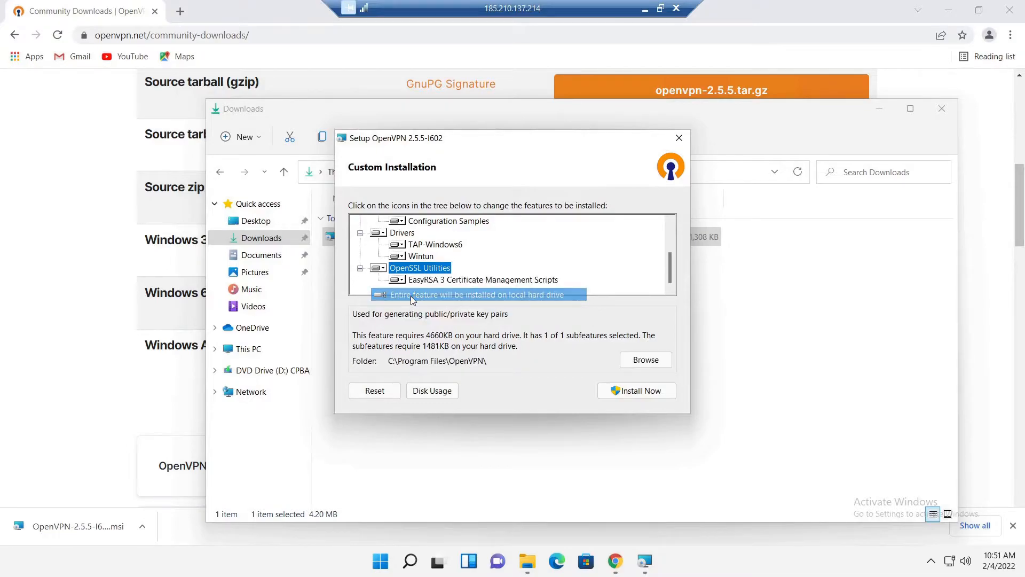
- Run the OpenVPN installation, close the finished setup and dismiss the OpenVPN GUI notice about connection profiles
{"action": "left_click", "coordinate": [620, 392]}
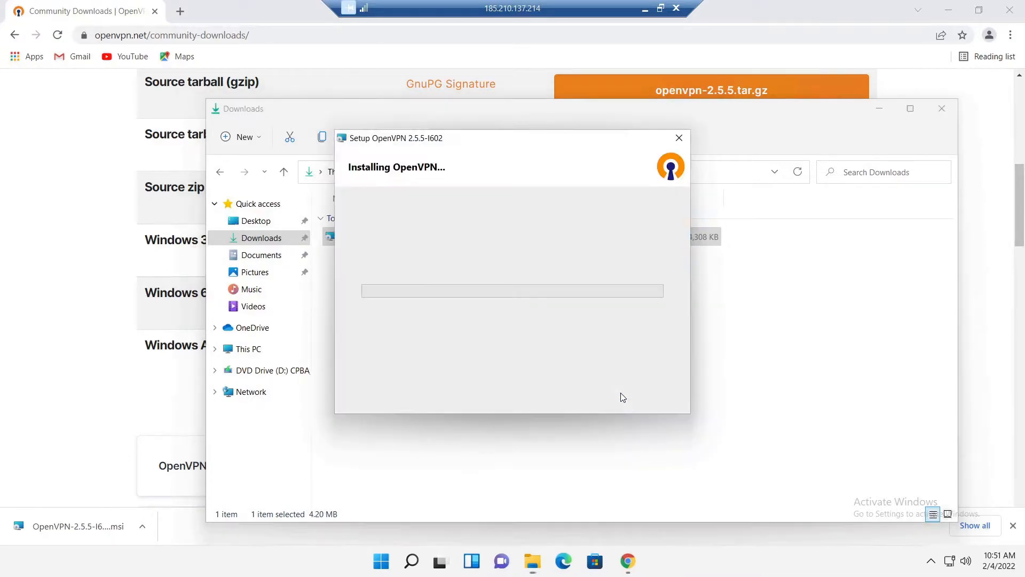
{"action": "left_click", "coordinate": [451, 388]}
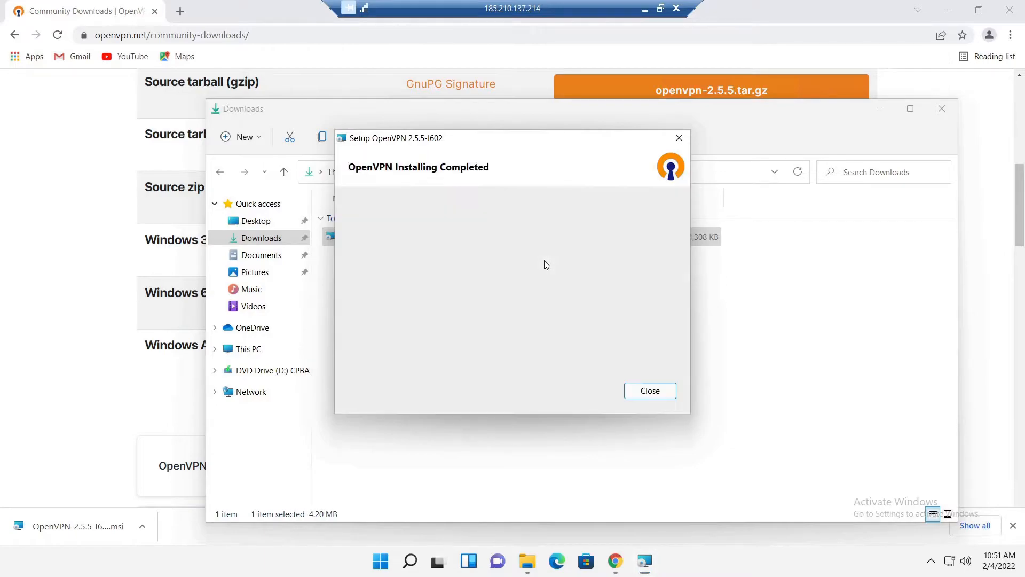
{"action": "left_click", "coordinate": [643, 390]}
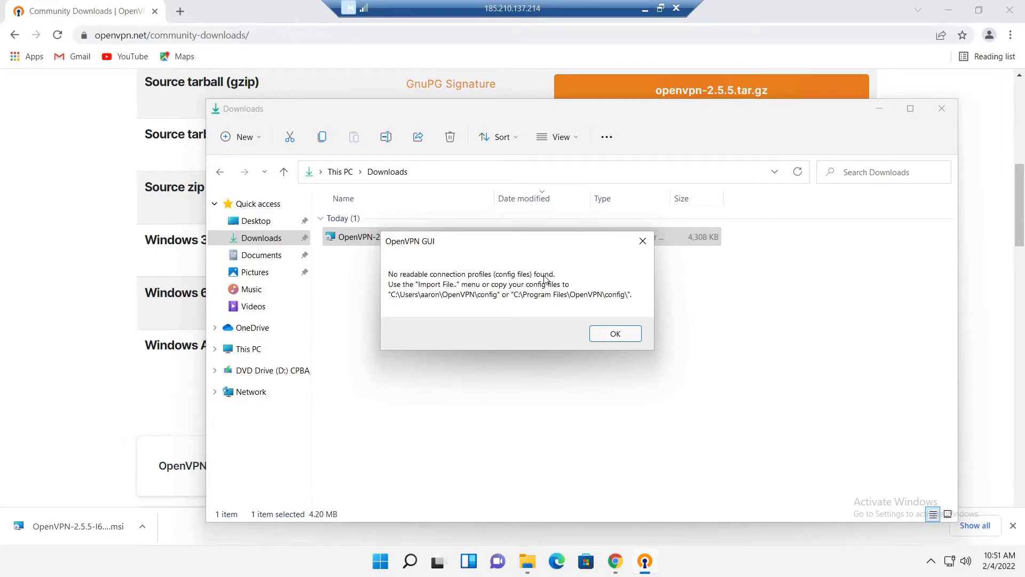
{"action": "left_click", "coordinate": [615, 334]}
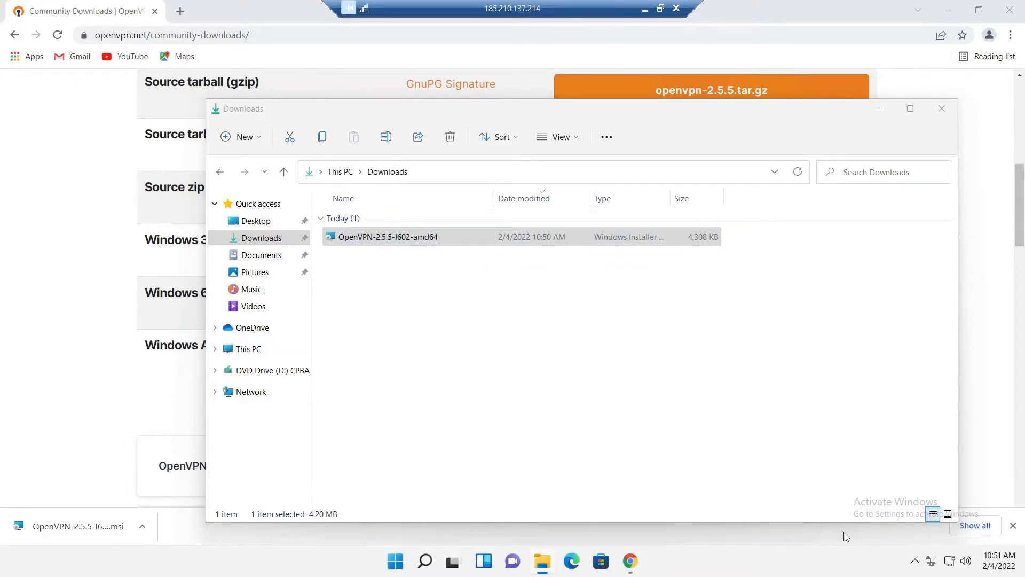
- Open the Windows advanced network settings to view the installed network adapters
{"action": "right_click", "coordinate": [932, 562]}
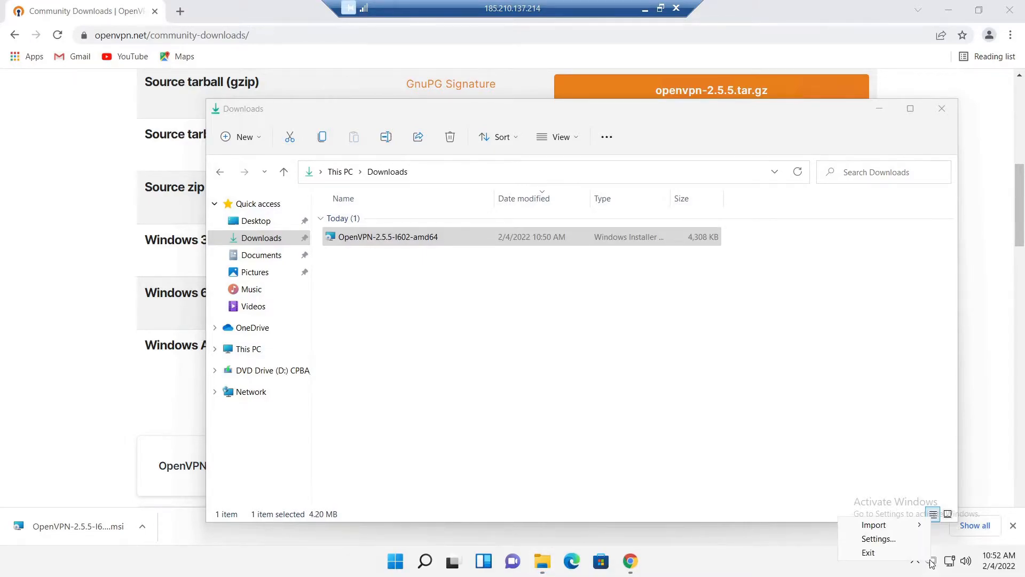
{"action": "right_click", "coordinate": [948, 563]}
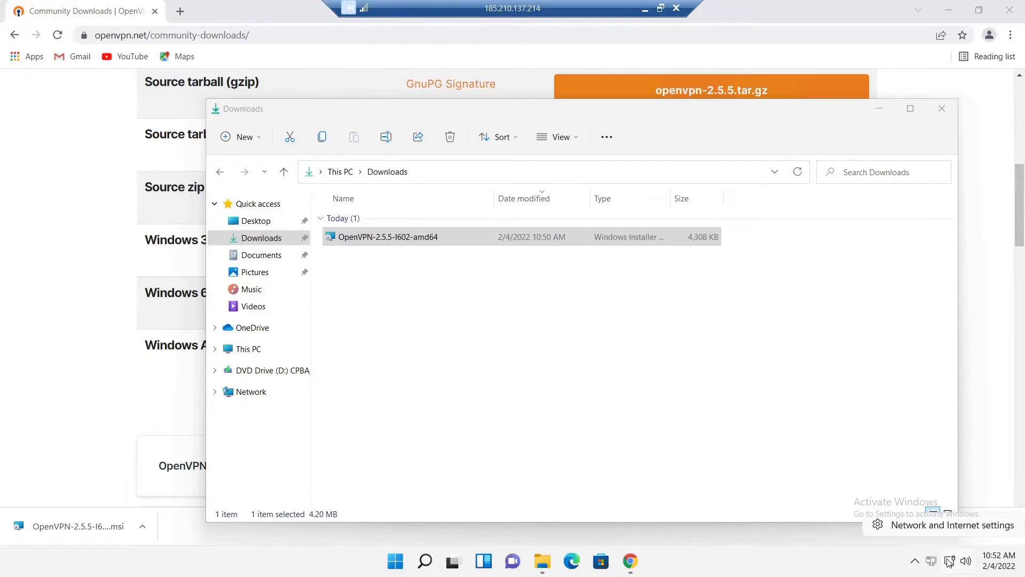
{"action": "left_click", "coordinate": [937, 528]}
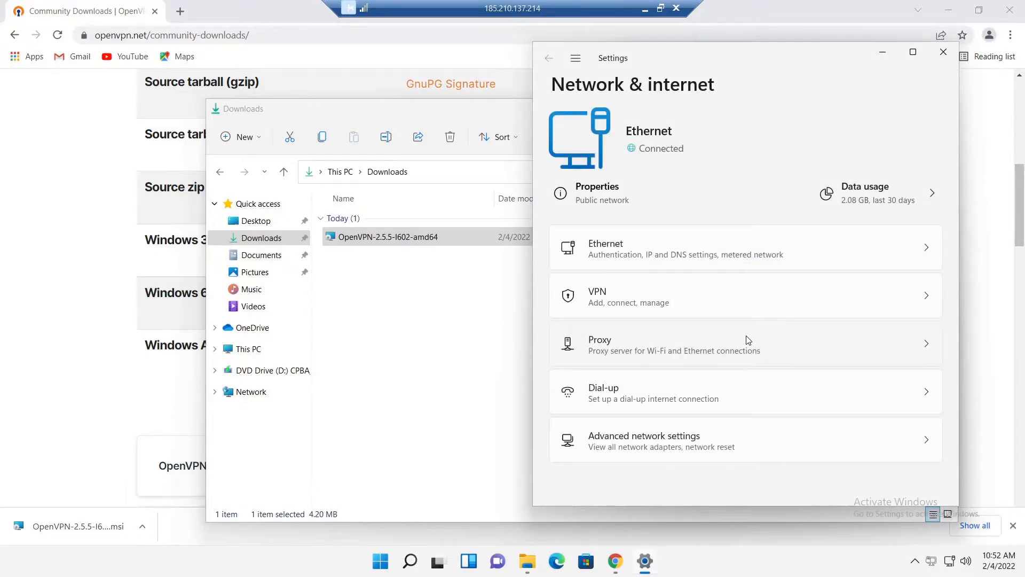
{"action": "left_click", "coordinate": [687, 439]}
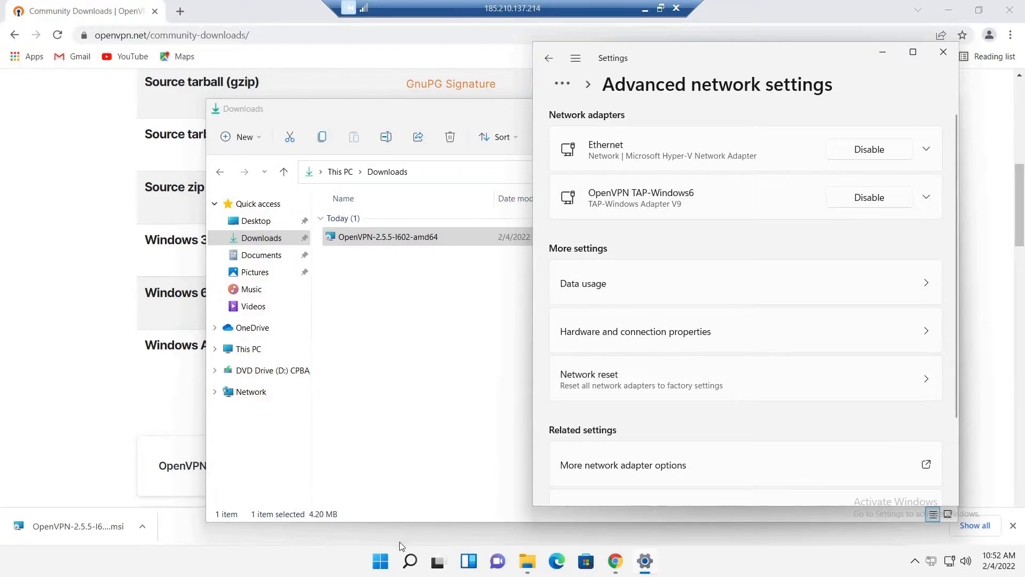
- Open Network Connections through Control Panel's Network and Sharing Center and select the OpenVPN TAP-Windows6 adapter
{"action": "left_click", "coordinate": [381, 560]}
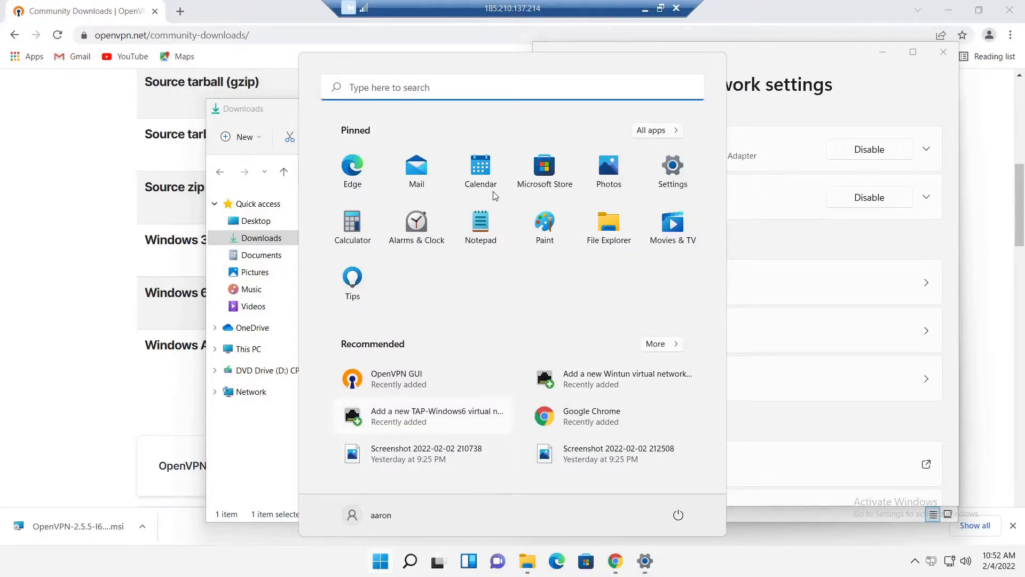
{"action": "left_click", "coordinate": [485, 93]}
{"action": "type", "text": "con"}
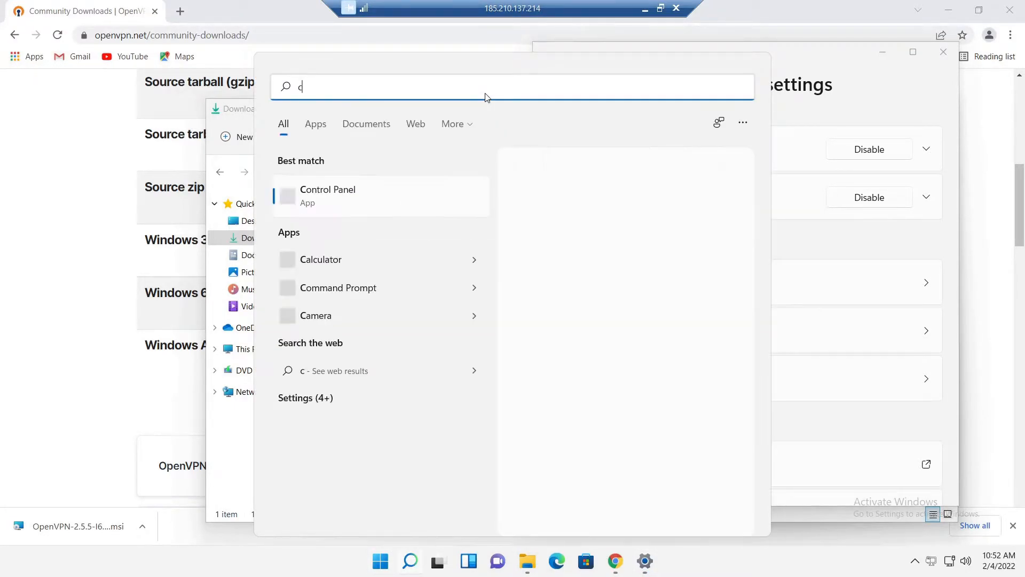
{"action": "left_click", "coordinate": [403, 193]}
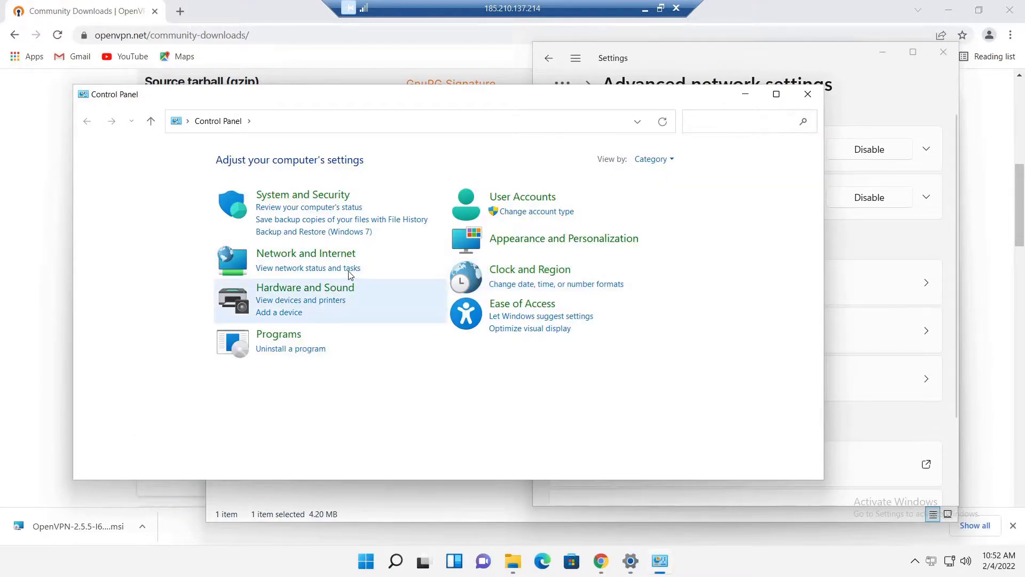
{"action": "left_click", "coordinate": [347, 270]}
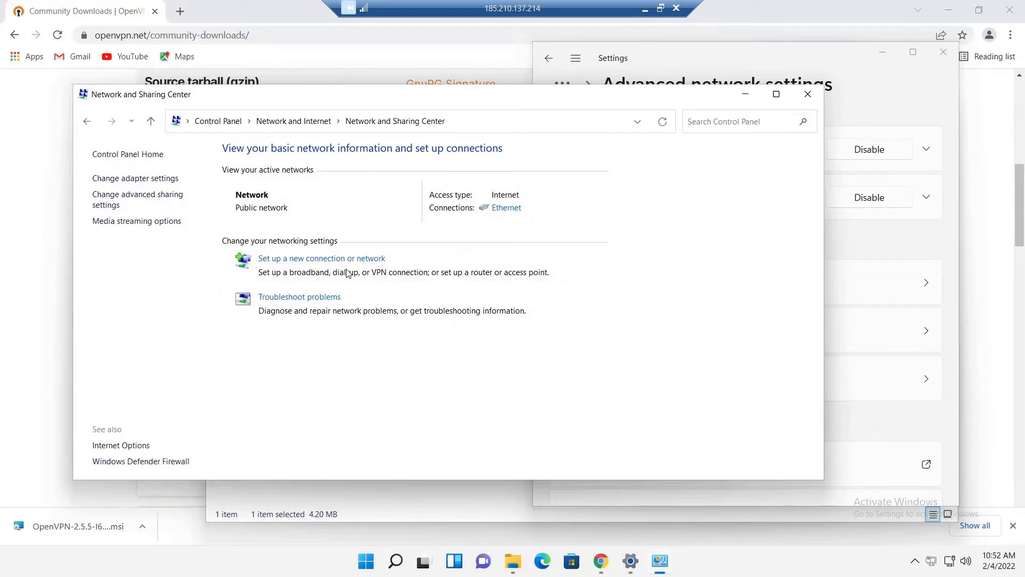
{"action": "left_click", "coordinate": [167, 178]}
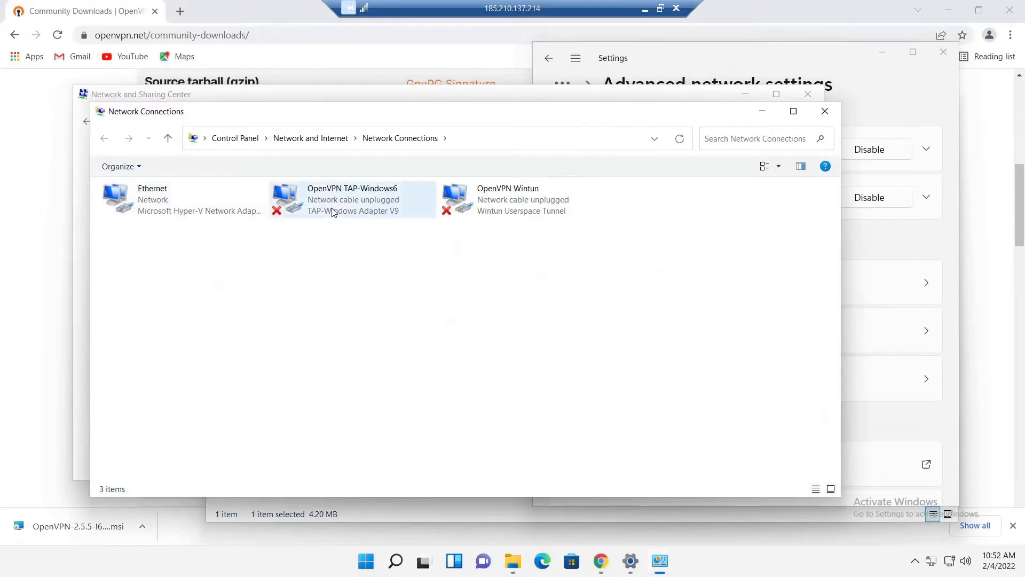
{"action": "left_click", "coordinate": [333, 212]}
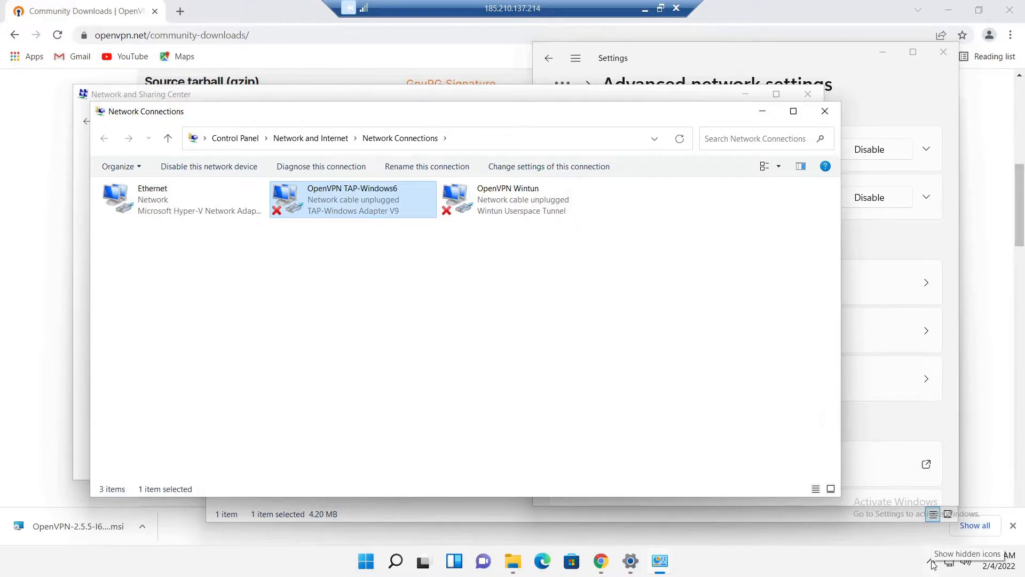
- Look at the commands OpenVPN GUI offers among the hidden system tray programs, then dismiss them
{"action": "left_click", "coordinate": [932, 561]}
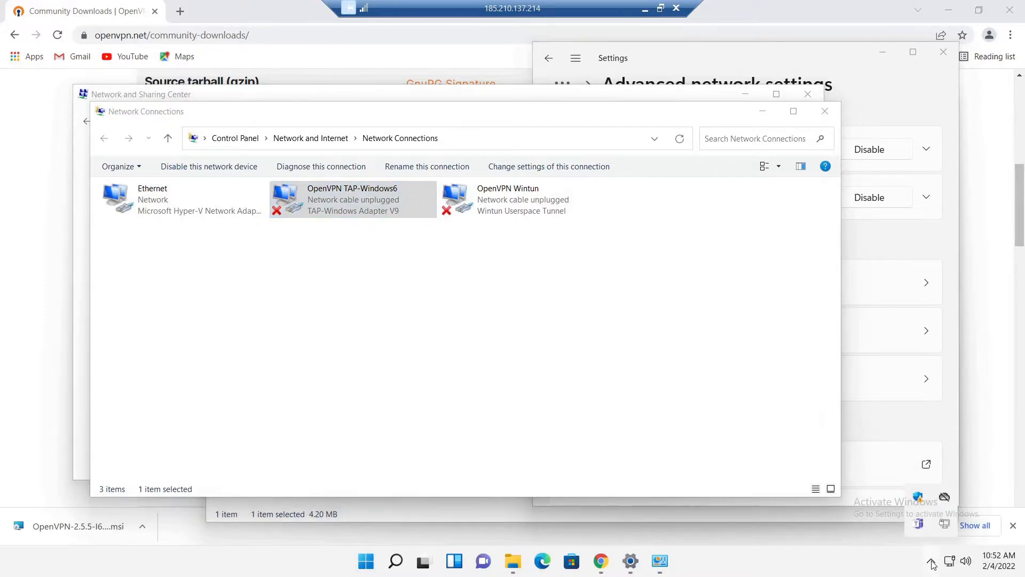
{"action": "right_click", "coordinate": [944, 525]}
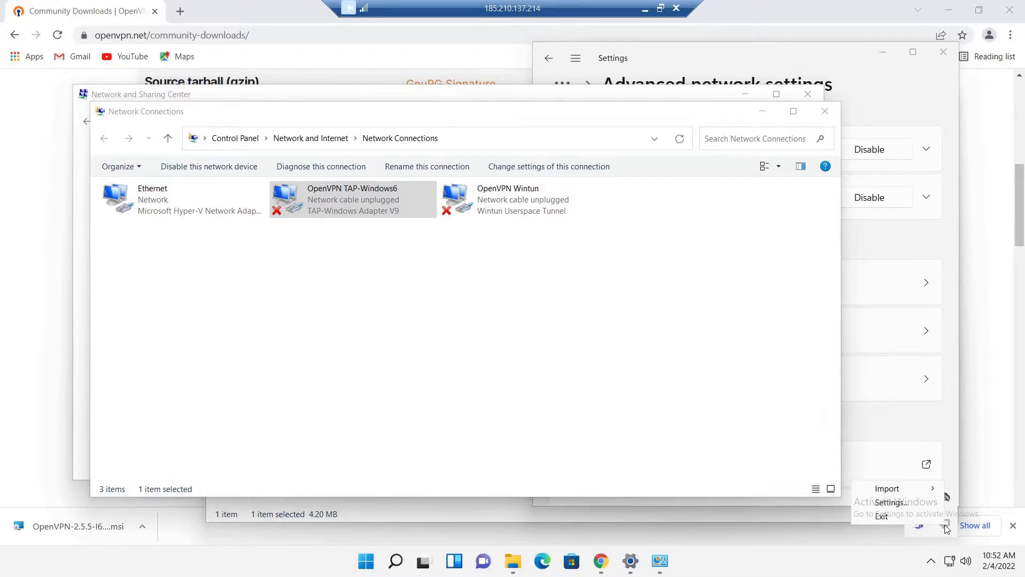
{"action": "left_click", "coordinate": [691, 373]}
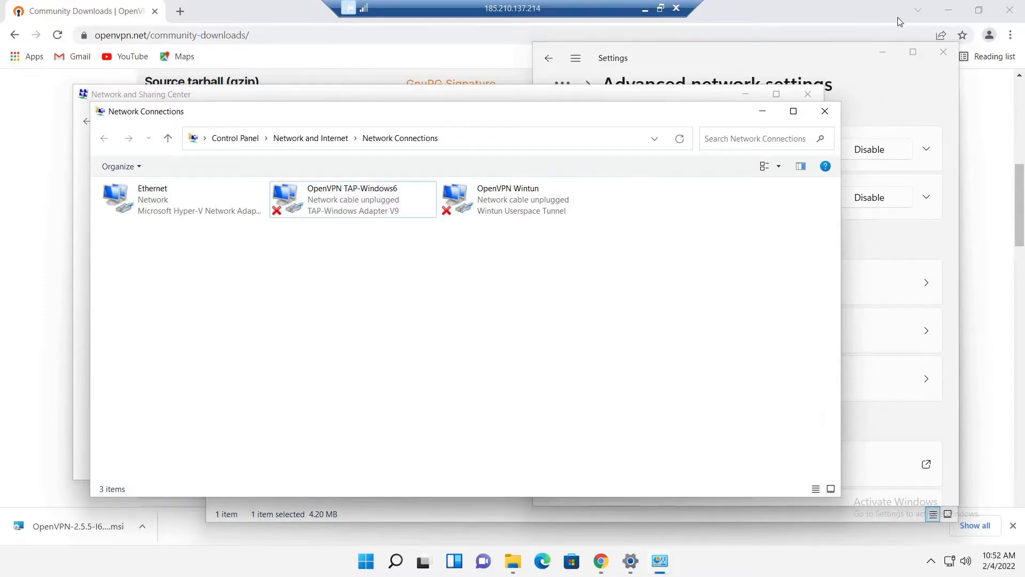
- Minimize the browser, launch OpenVPN GUI from the desktop, dismiss its notification and check the hidden tray programs
{"action": "left_click", "coordinate": [949, 11]}
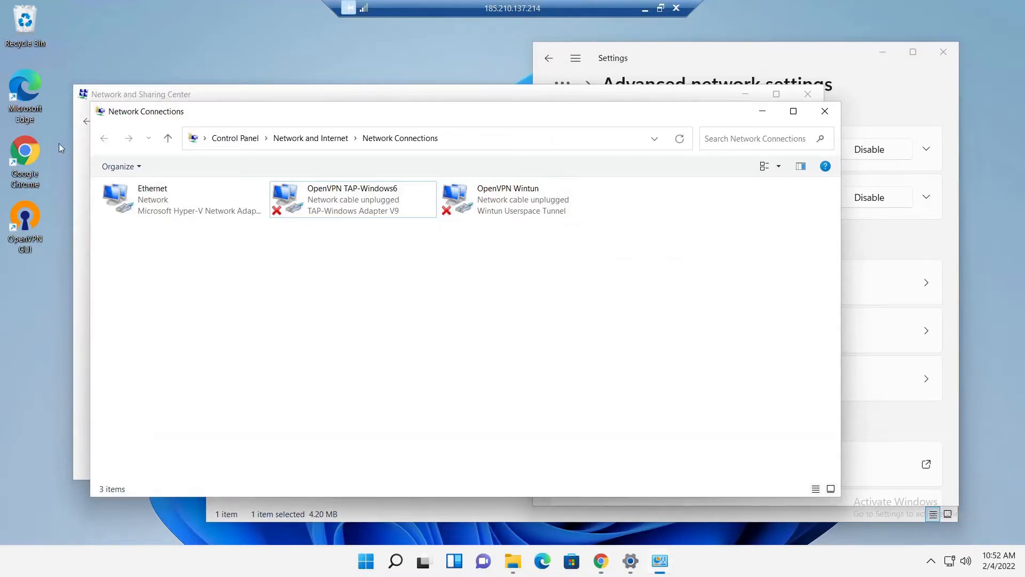
{"action": "double_click", "coordinate": [27, 235]}
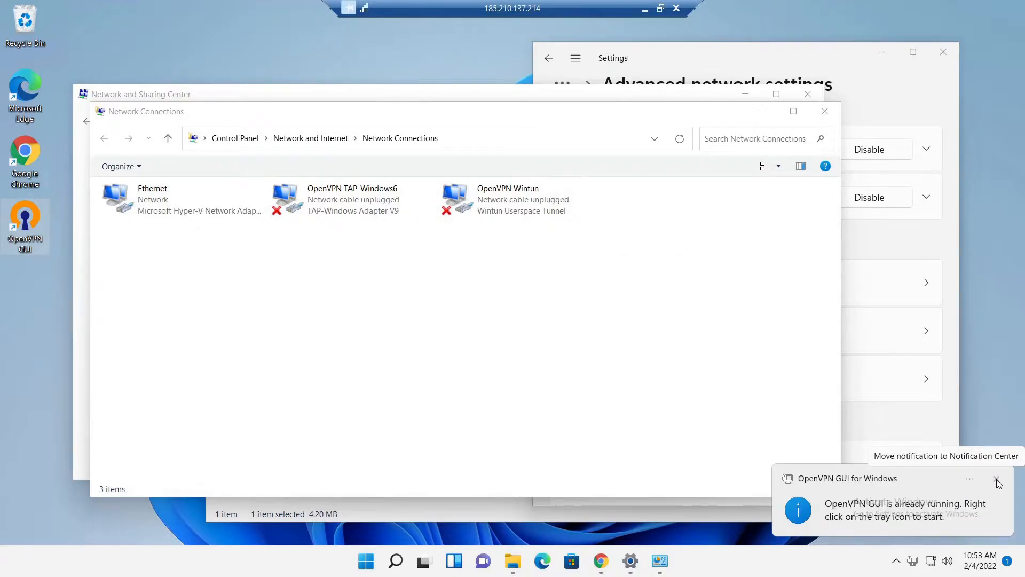
{"action": "left_click", "coordinate": [997, 479]}
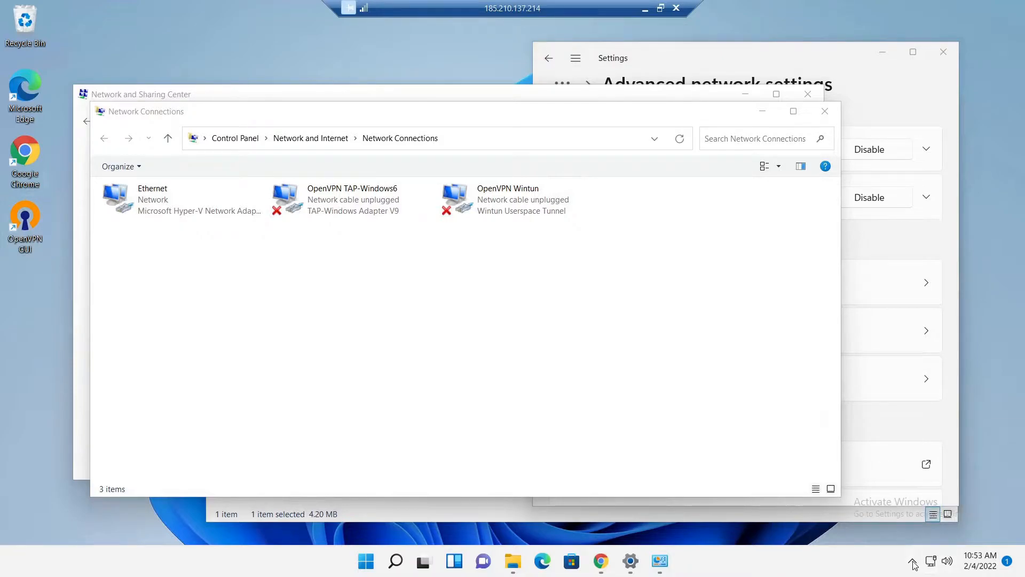
{"action": "left_click", "coordinate": [912, 561]}
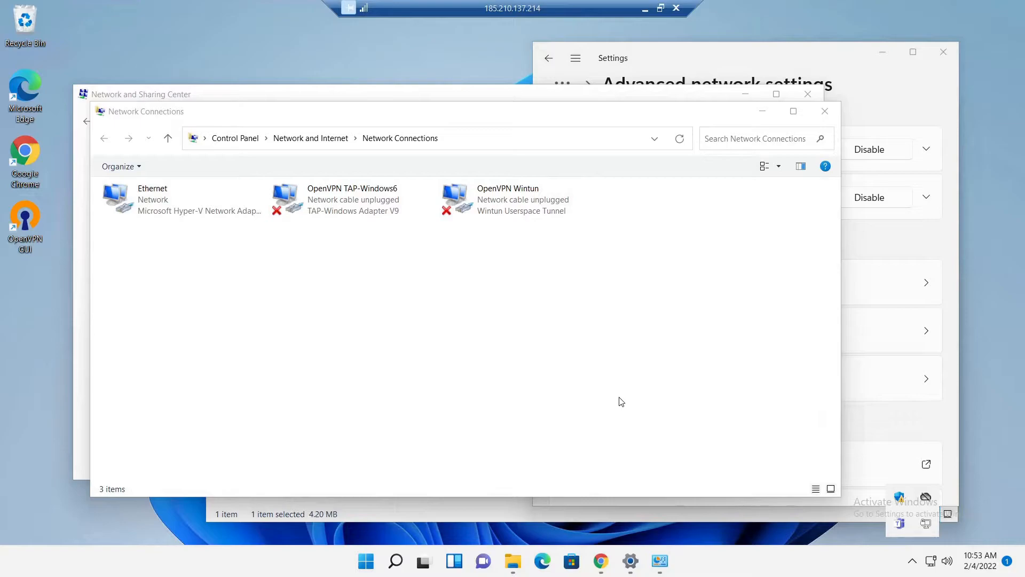
{"action": "left_click", "coordinate": [608, 323]}
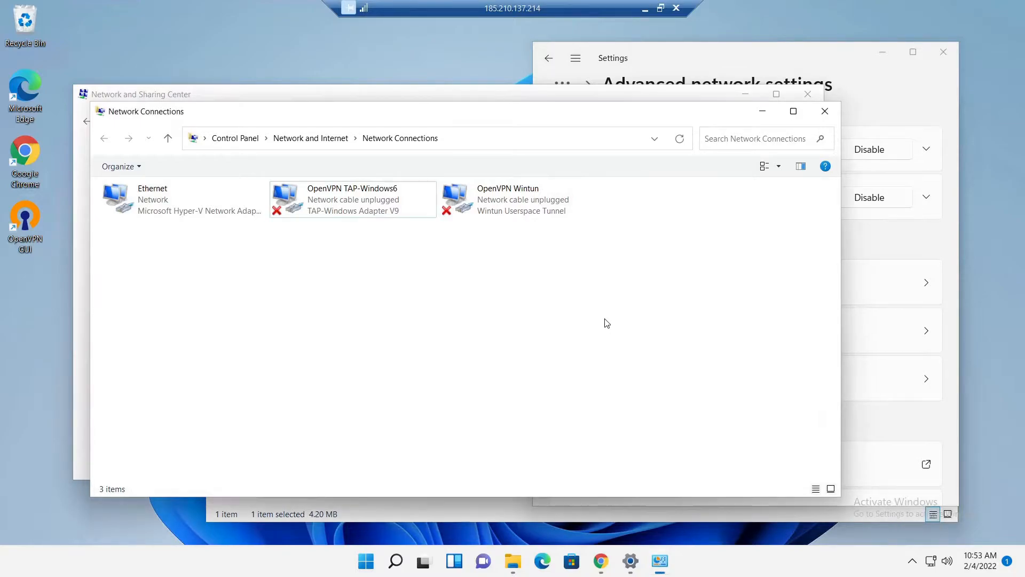
- Browse in File Explorer to the config folder under Program Files\OpenVPN on Local Disk (C:)
{"action": "left_click", "coordinate": [513, 560]}
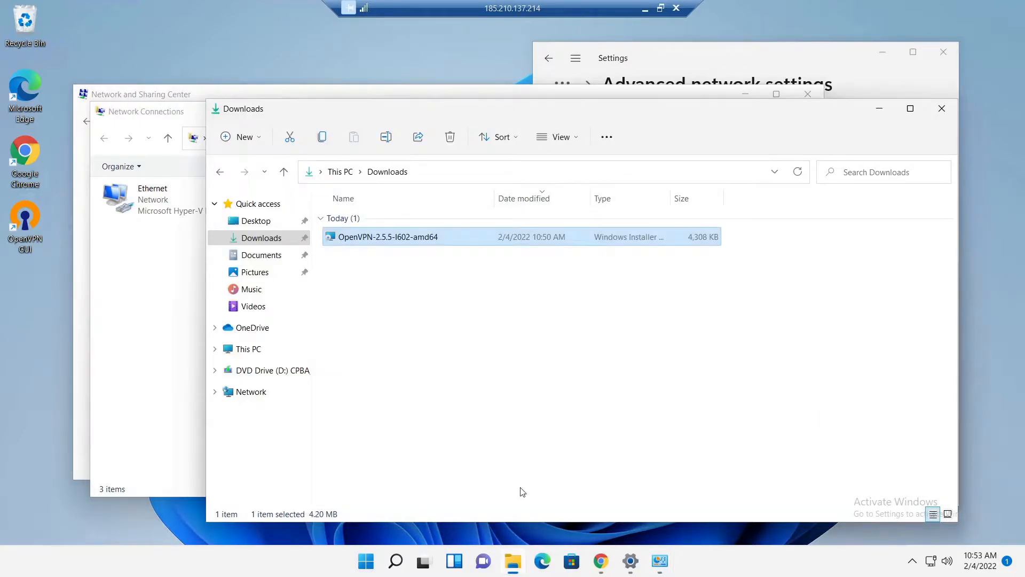
{"action": "left_click", "coordinate": [258, 354]}
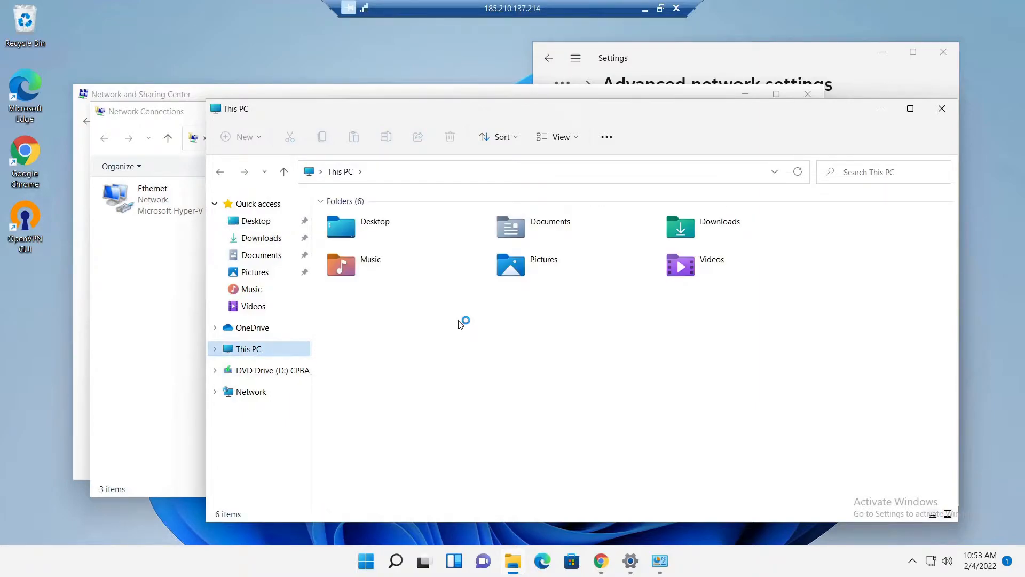
{"action": "left_click", "coordinate": [421, 330]}
{"action": "double_click", "coordinate": [419, 328]}
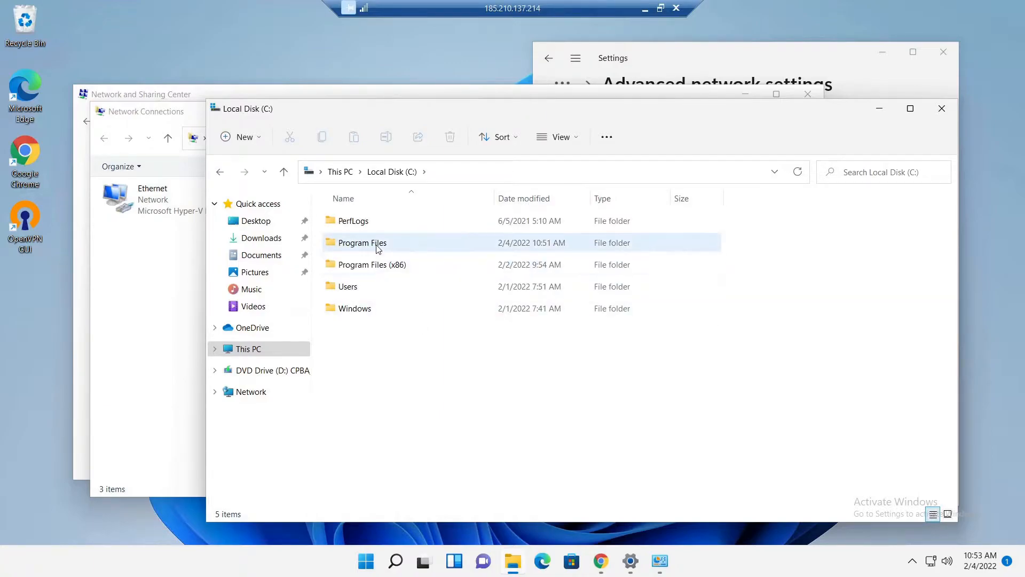
{"action": "double_click", "coordinate": [363, 243]}
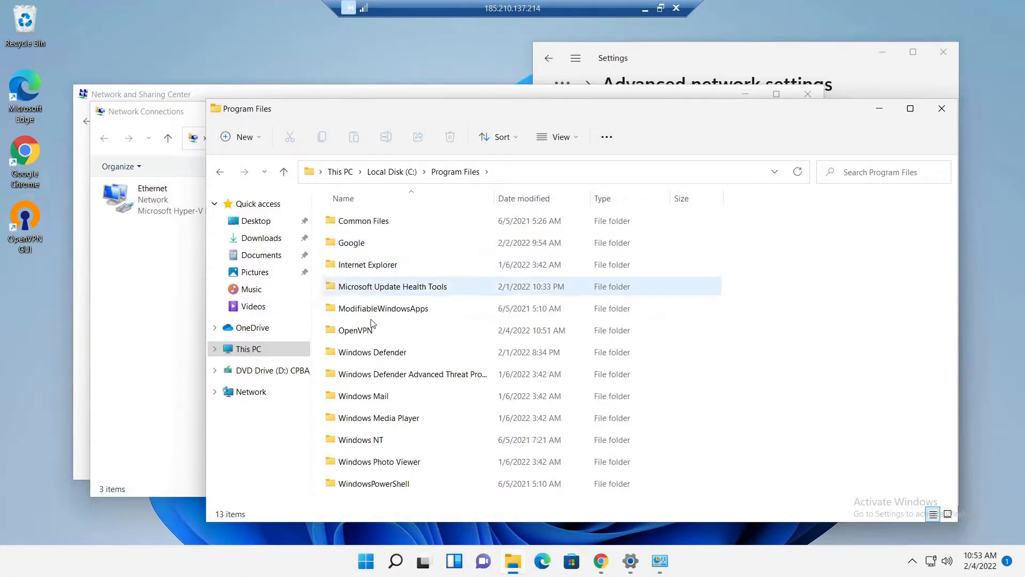
{"action": "double_click", "coordinate": [369, 331]}
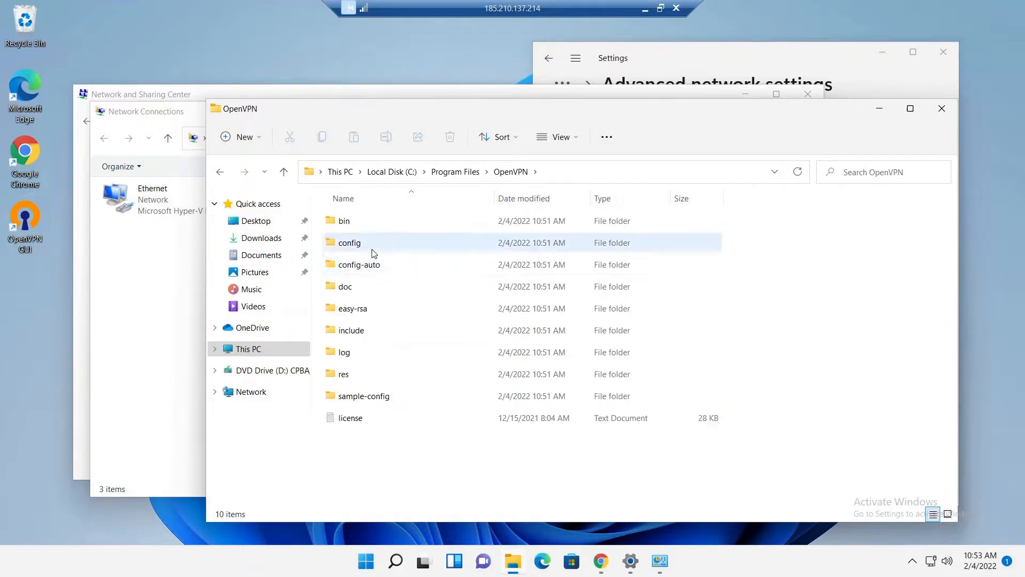
{"action": "left_click", "coordinate": [373, 251]}
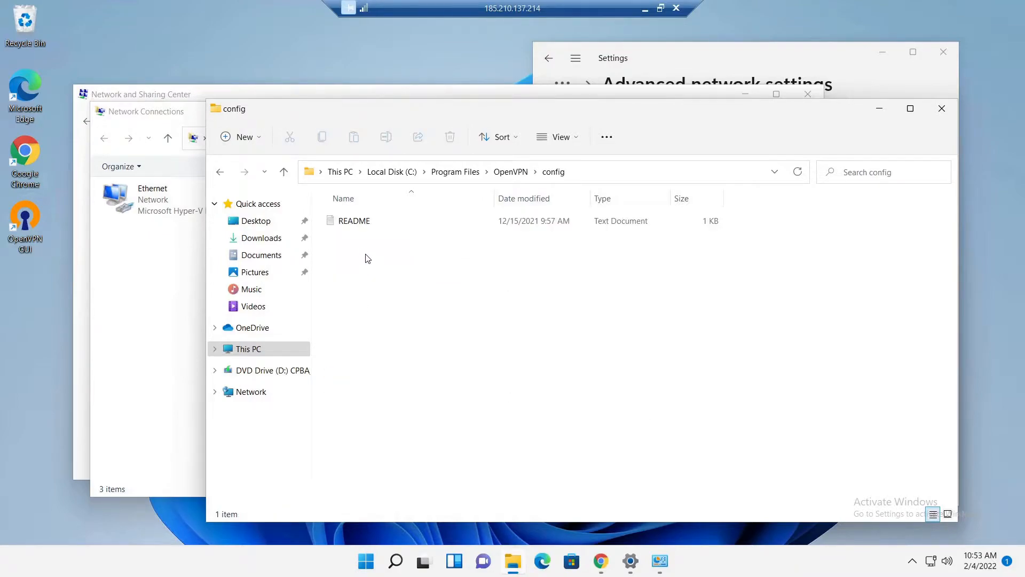
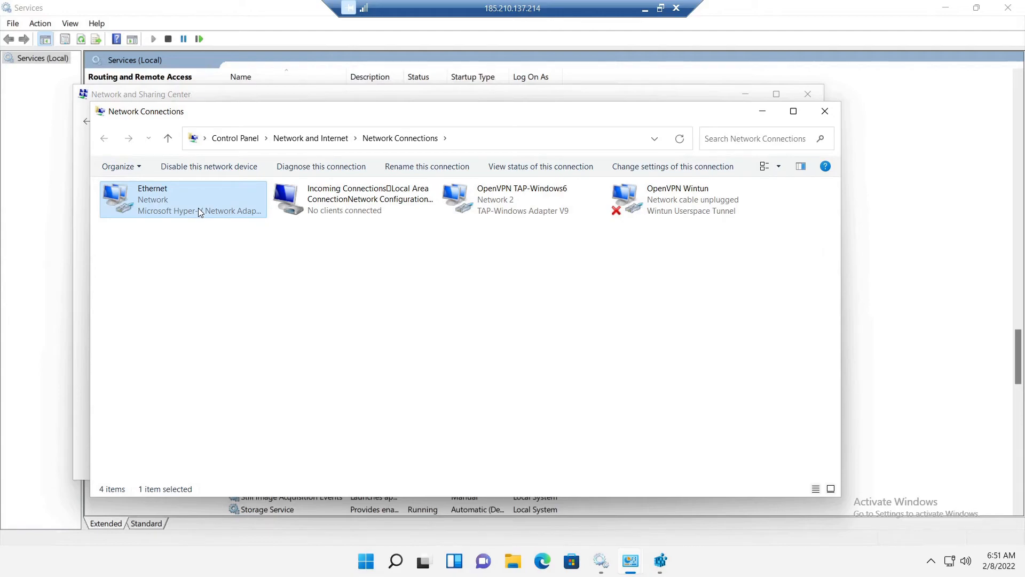
- Share the Ethernet adapter's Internet connection with other network users, choosing OpenVPN TAP-Windows6 as the home networking connection
{"action": "right_click", "coordinate": [198, 209]}
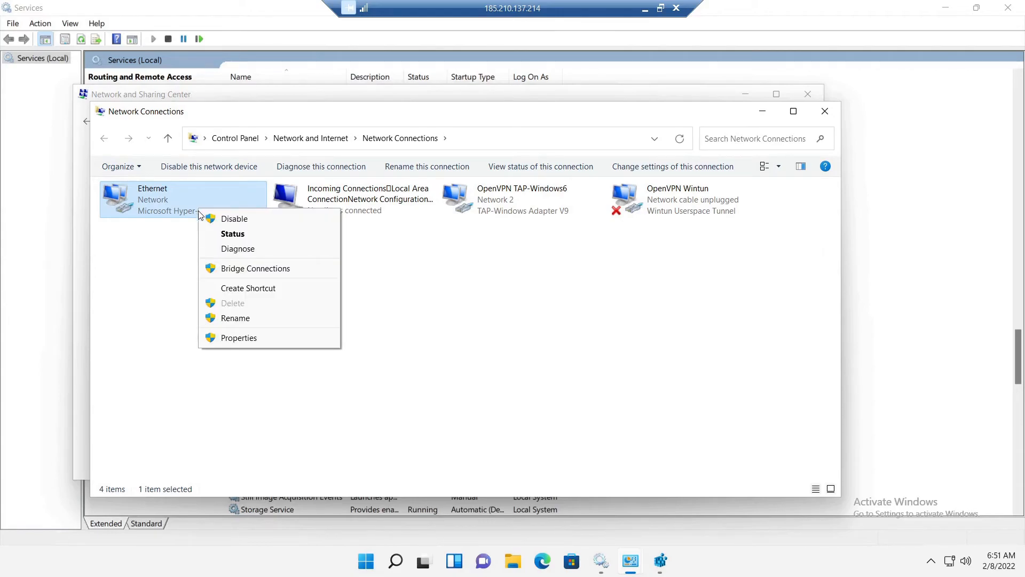
{"action": "left_click", "coordinate": [233, 339]}
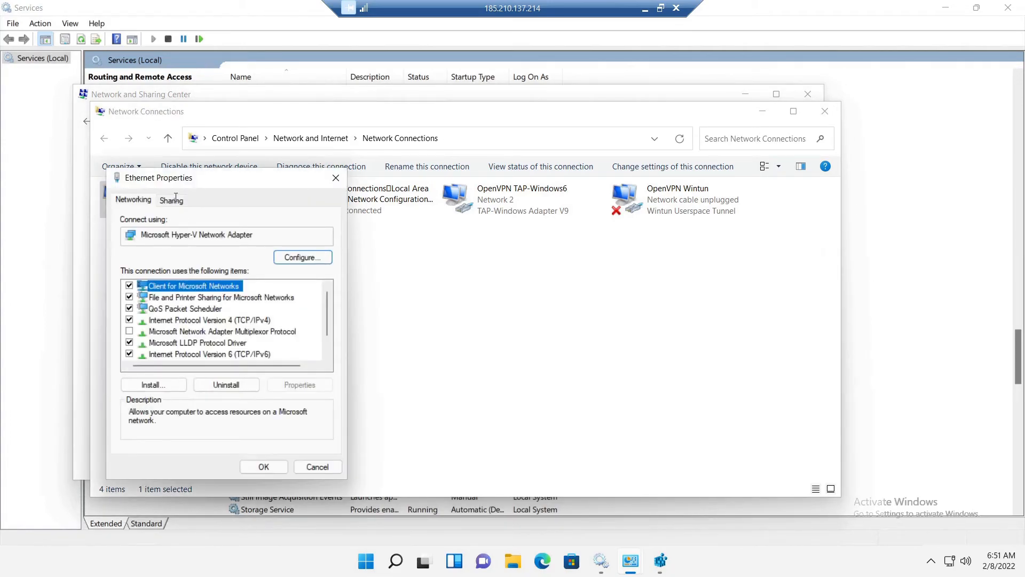
{"action": "left_click", "coordinate": [174, 198]}
{"action": "left_click", "coordinate": [174, 243]}
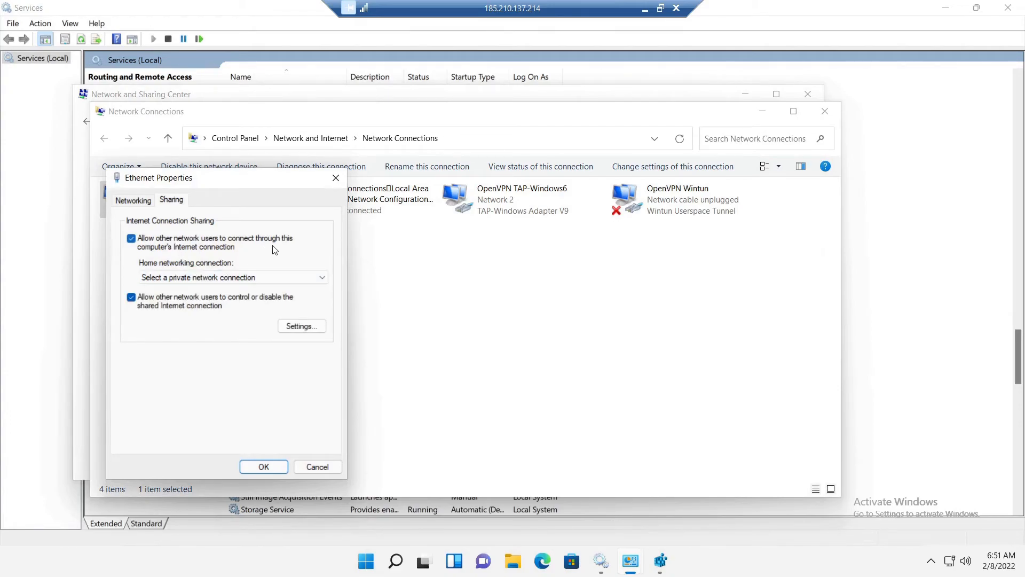
{"action": "left_click", "coordinate": [219, 275]}
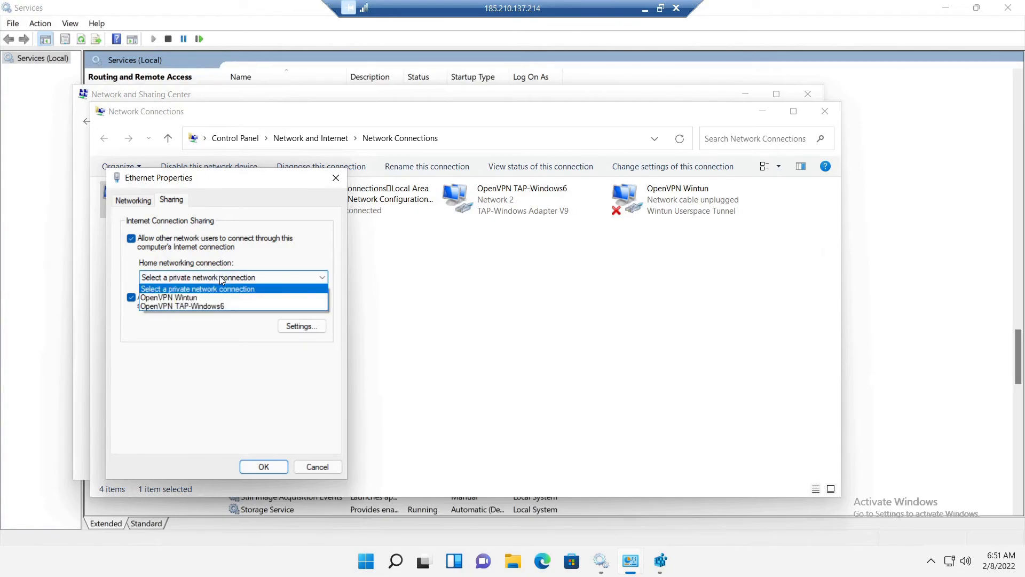
{"action": "left_click", "coordinate": [219, 306]}
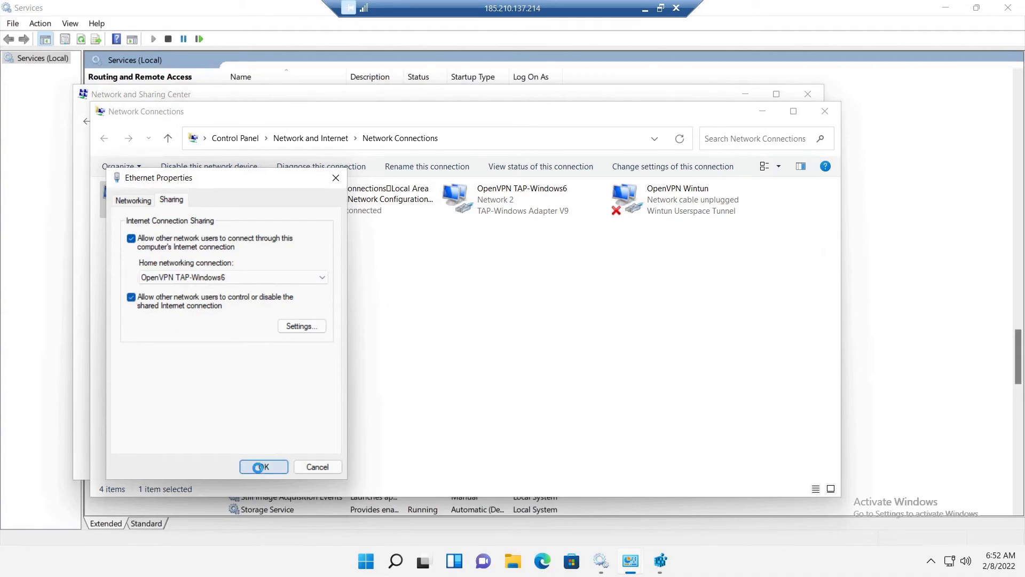
{"action": "left_click", "coordinate": [262, 468]}
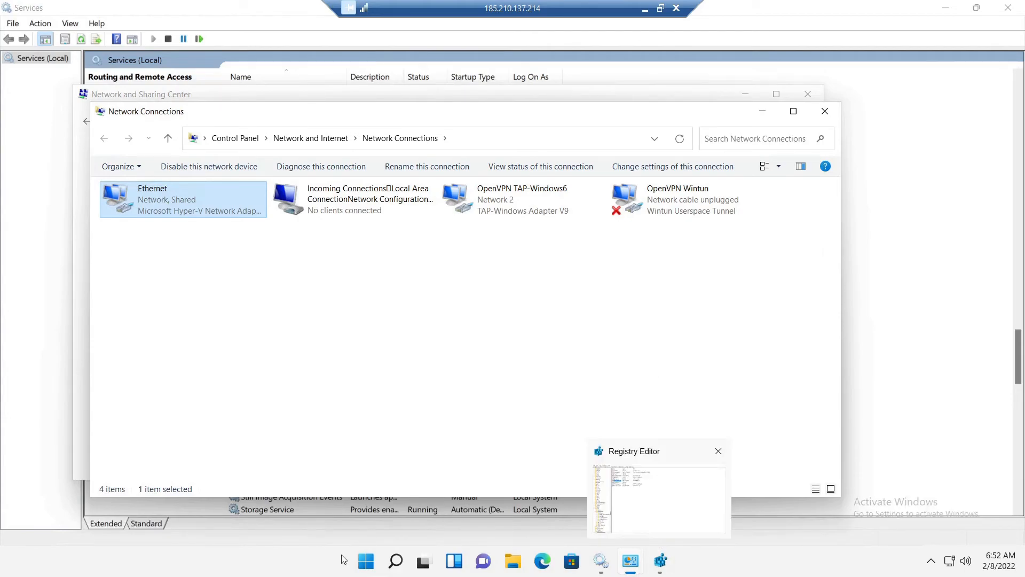
- Open Registry Editor through Run and allow it to make changes to the device
{"action": "left_click", "coordinate": [365, 561]}
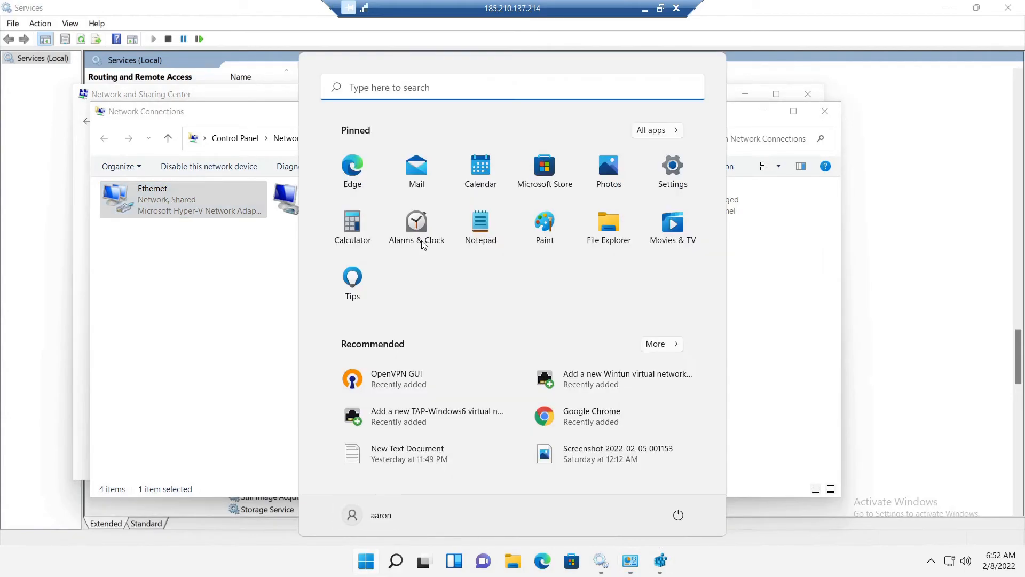
{"action": "left_click", "coordinate": [390, 94]}
{"action": "type", "text": "run"}
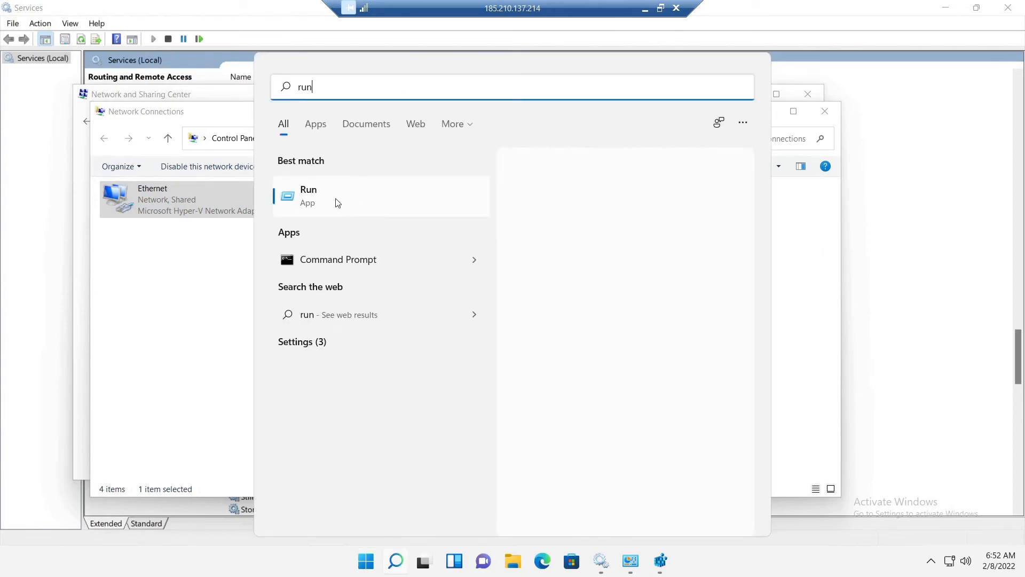
{"action": "left_click", "coordinate": [322, 211]}
{"action": "left_click", "coordinate": [104, 517]}
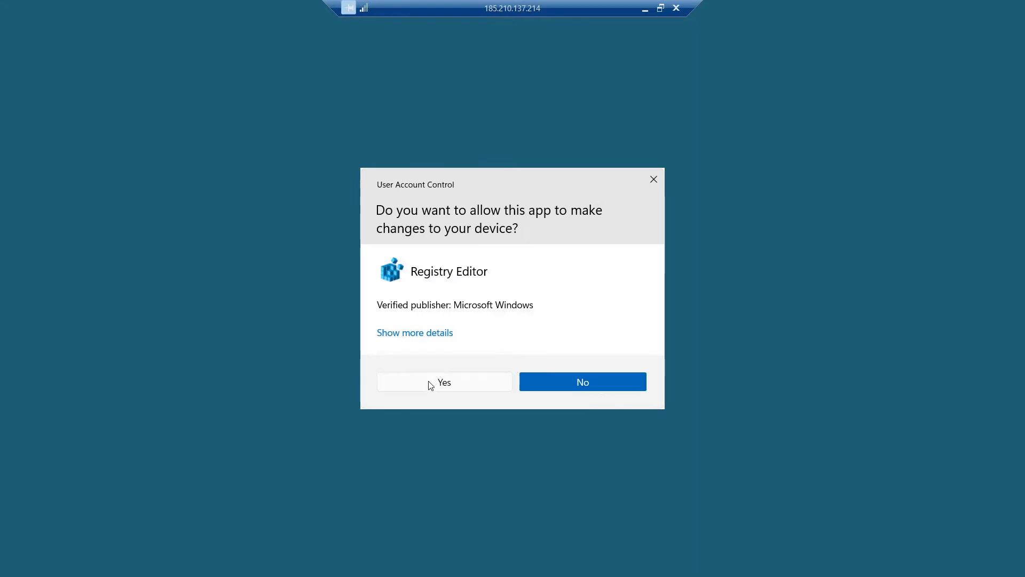
{"action": "left_click", "coordinate": [427, 382]}
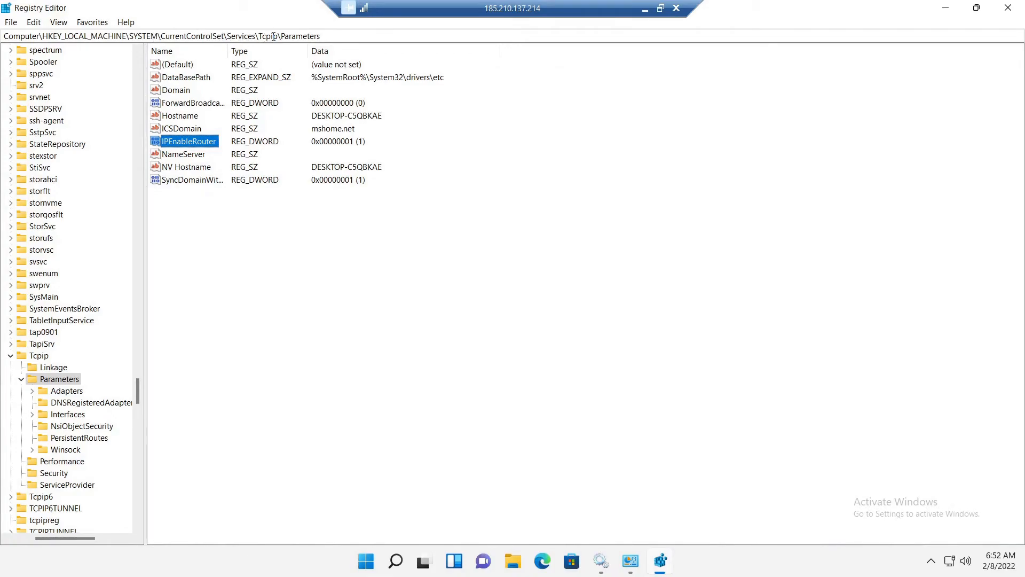
- Confirm IPEnableRouter as 1 under HKEY_LOCAL_MACHINE\SYSTEM\CurrentControlSet\Services\Tcpip\Parameters using the decimal base, and minimize Registry Editor
{"action": "left_click", "coordinate": [308, 36]}
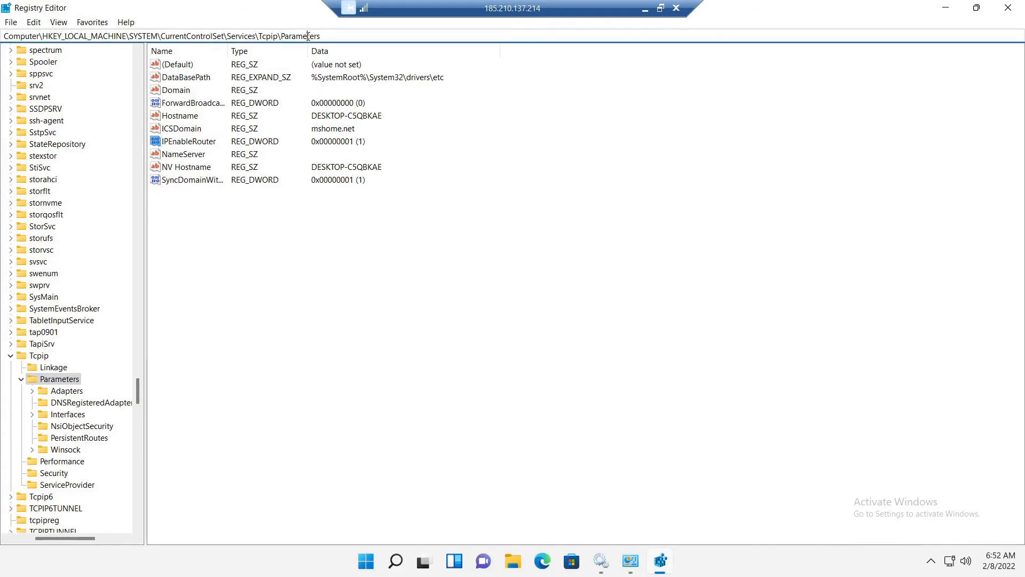
{"action": "left_click", "coordinate": [193, 142]}
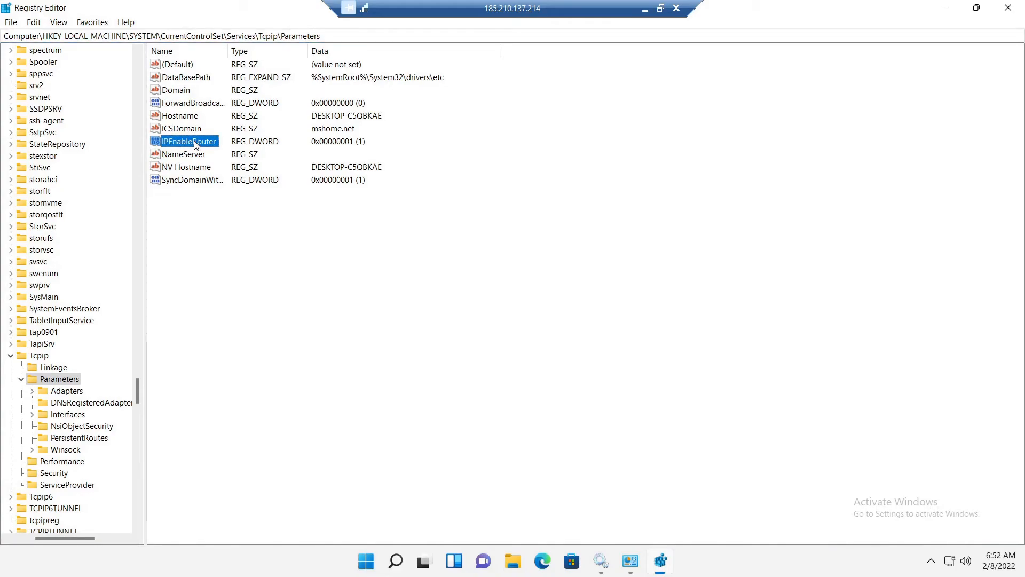
{"action": "right_click", "coordinate": [196, 145]}
{"action": "left_click", "coordinate": [216, 150]}
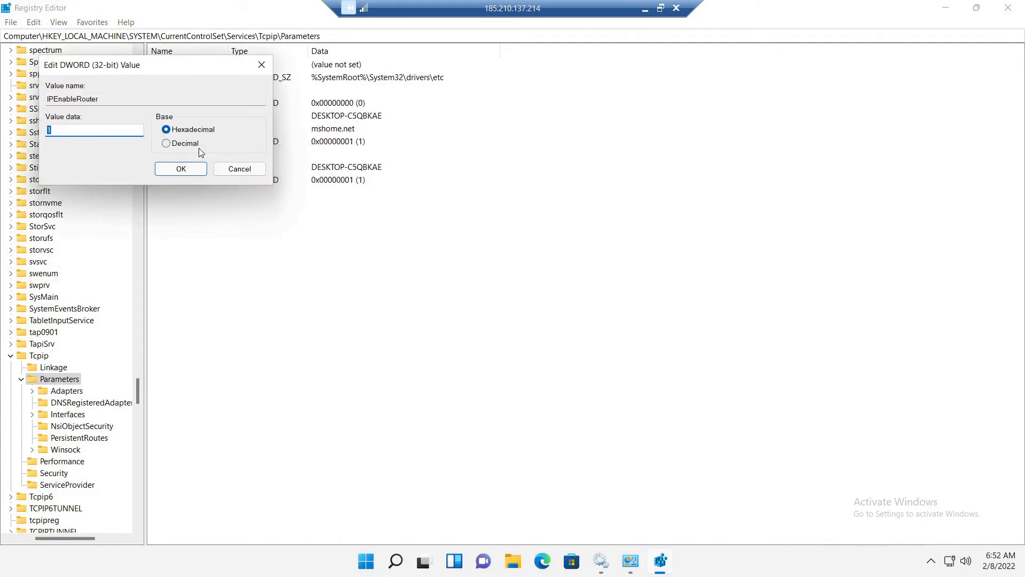
{"action": "left_click", "coordinate": [167, 144]}
{"action": "left_click", "coordinate": [171, 169]}
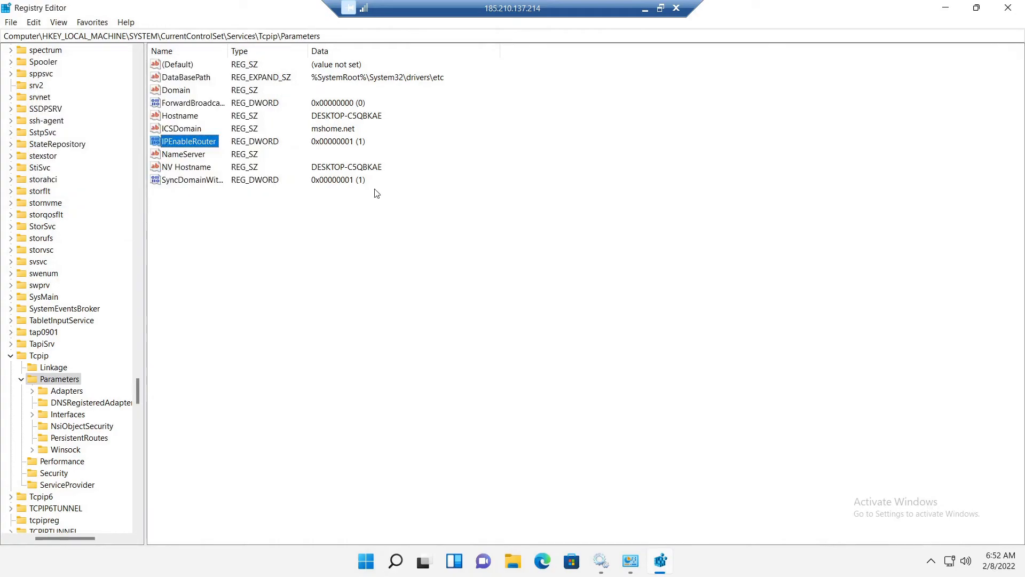
{"action": "left_click", "coordinate": [945, 9]}
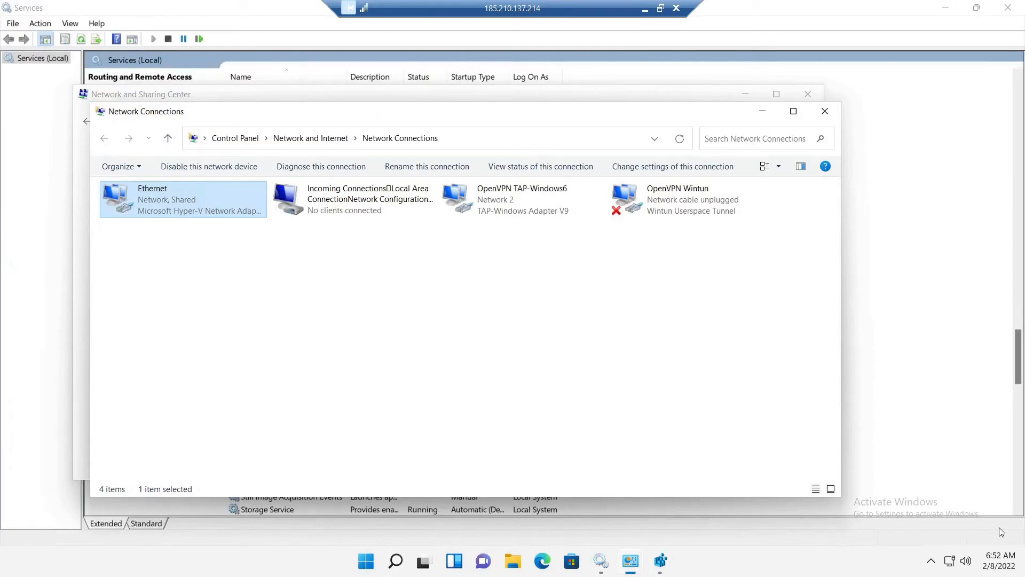
- Reconnect the OpenVPN server connection from the hidden system tray programs and check its status there
{"action": "left_click", "coordinate": [931, 561]}
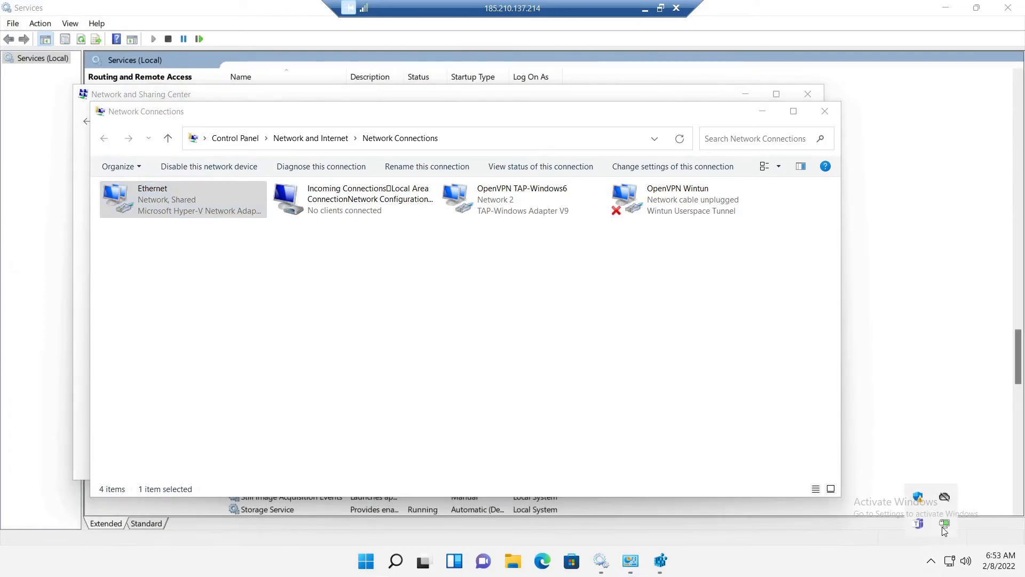
{"action": "right_click", "coordinate": [945, 527]}
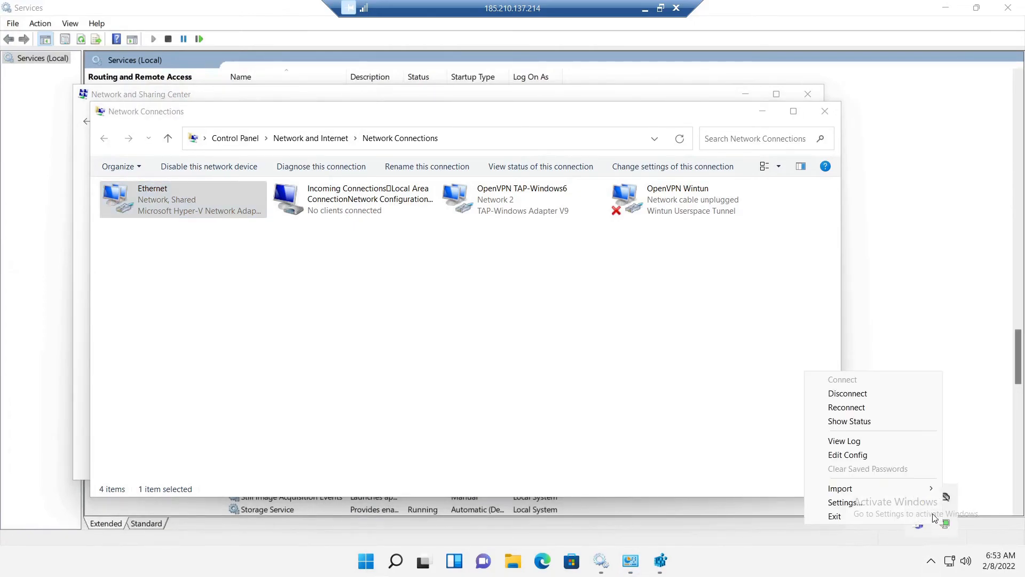
{"action": "left_click", "coordinate": [863, 409]}
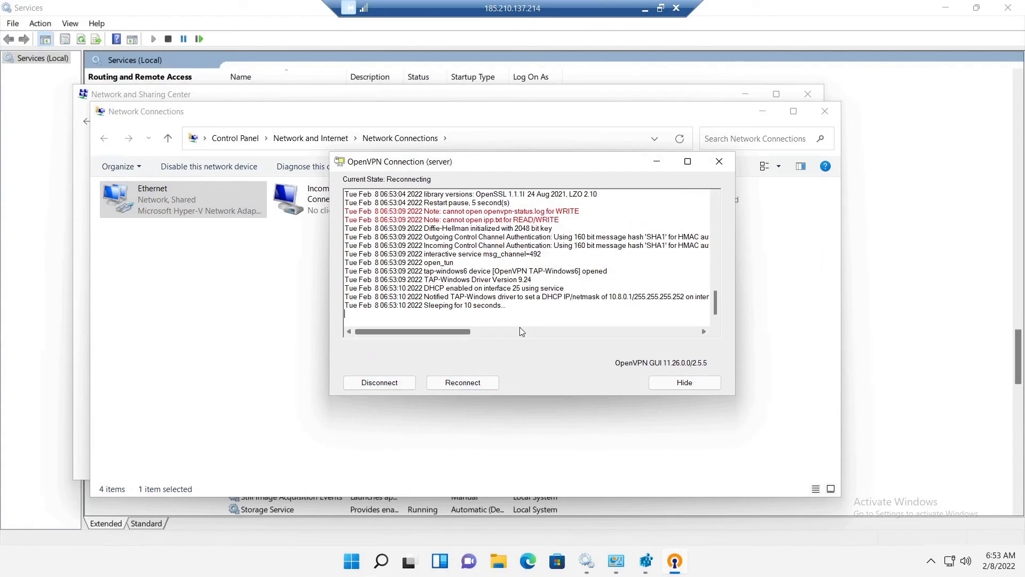
{"action": "left_click", "coordinate": [931, 560]}
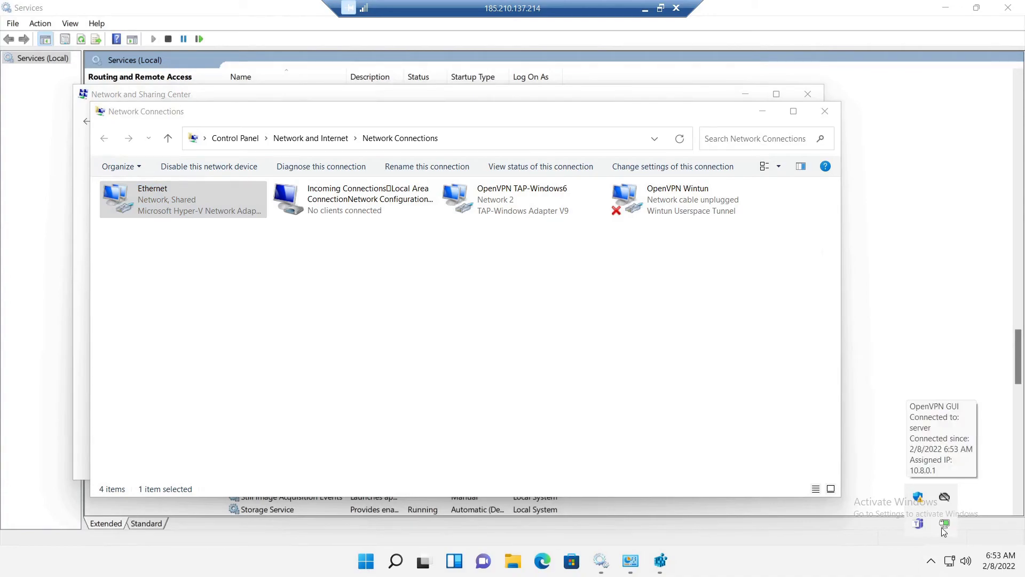
{"action": "left_click", "coordinate": [646, 282]}
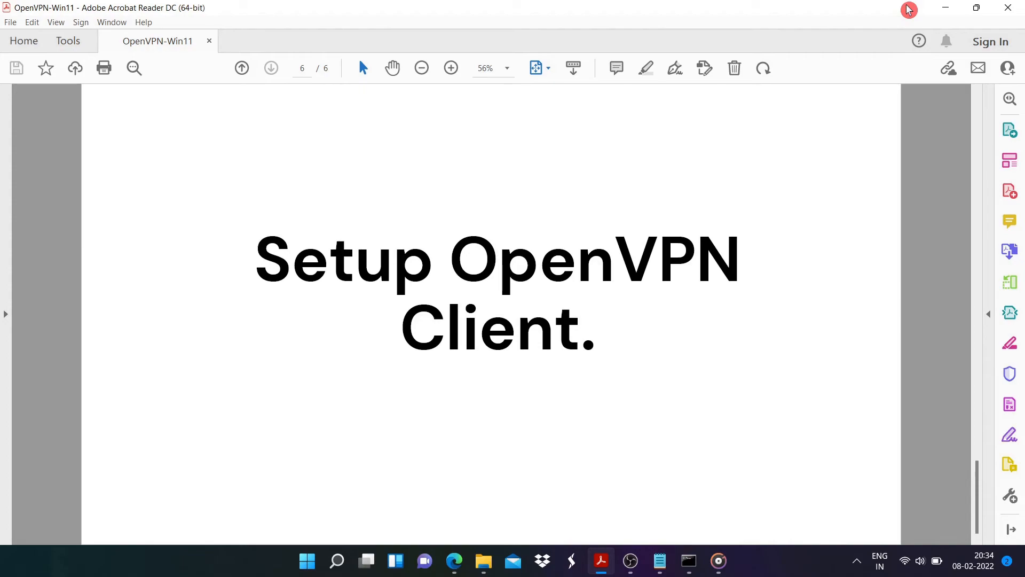
- Minimize the OpenVPN-Win11 PDF on the client computer and locate the OpenVPN GUI shortcut on its desktop
{"action": "left_click", "coordinate": [944, 8]}
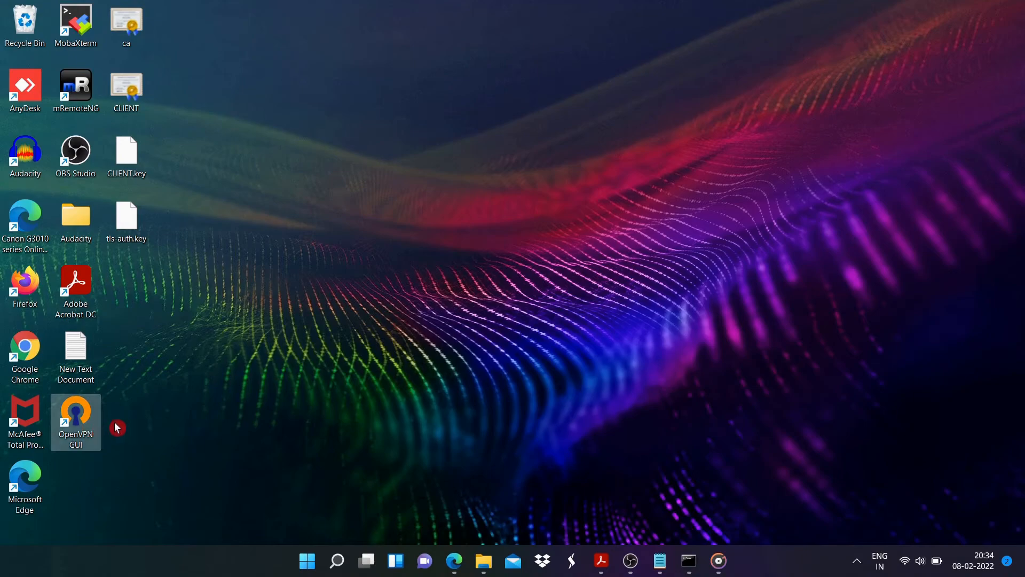
{"action": "left_click", "coordinate": [87, 425]}
{"action": "left_click", "coordinate": [160, 418]}
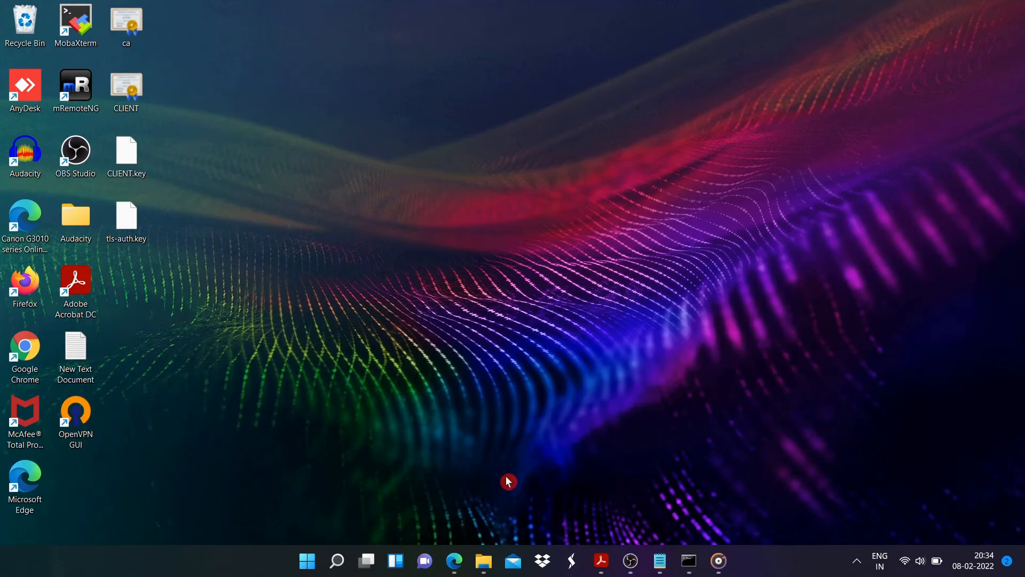
- Copy the client configuration file from the OpenVPN sample-config folder
{"action": "mouse_move", "coordinate": [483, 560]}
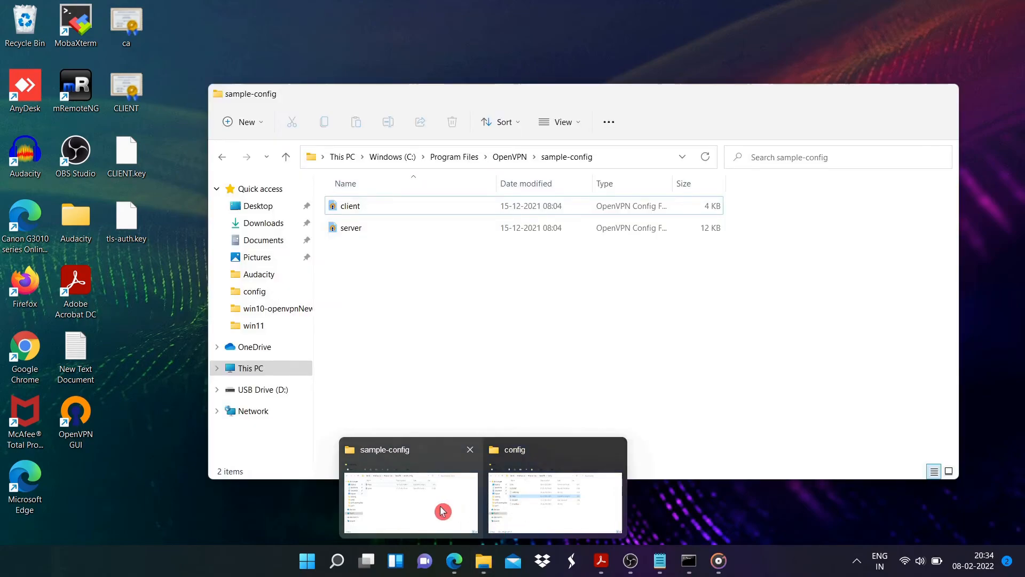
{"action": "left_click", "coordinate": [443, 505]}
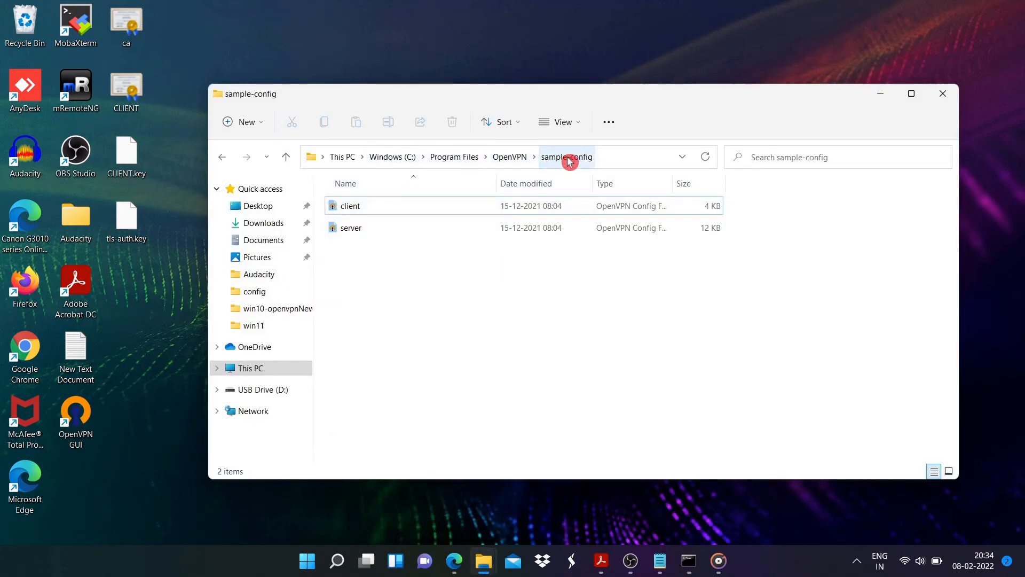
{"action": "left_click", "coordinate": [358, 210]}
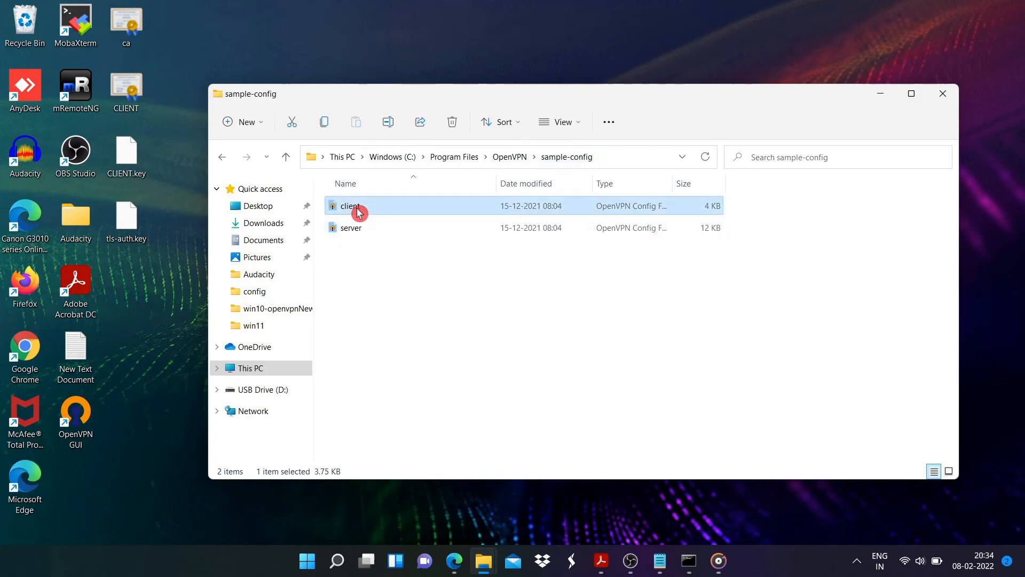
{"action": "right_click", "coordinate": [358, 210]}
{"action": "left_click", "coordinate": [402, 225]}
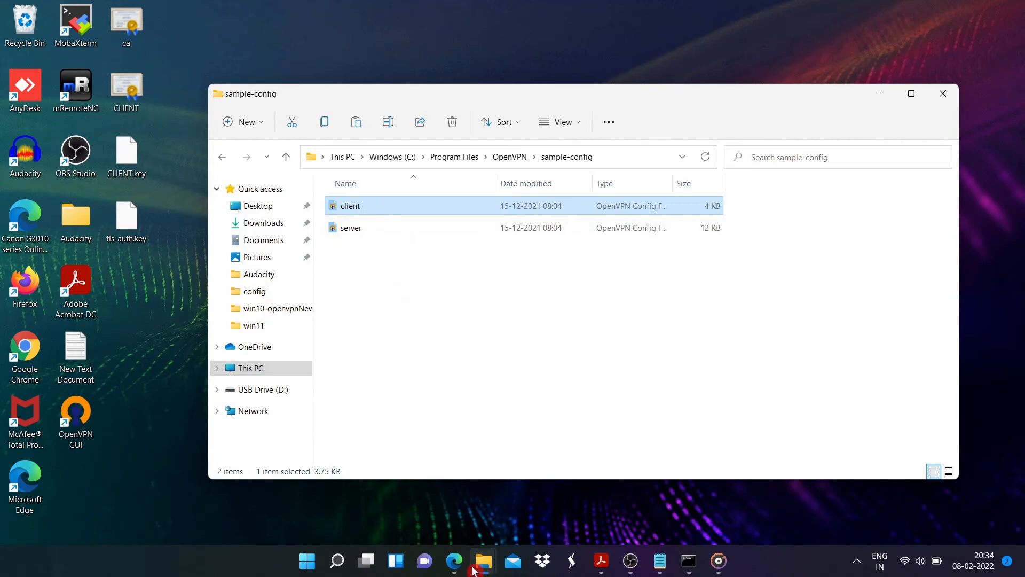
- Switch to the OpenVPN config folder window and locate the client configuration file in it
{"action": "mouse_move", "coordinate": [484, 561]}
{"action": "left_click", "coordinate": [524, 510]}
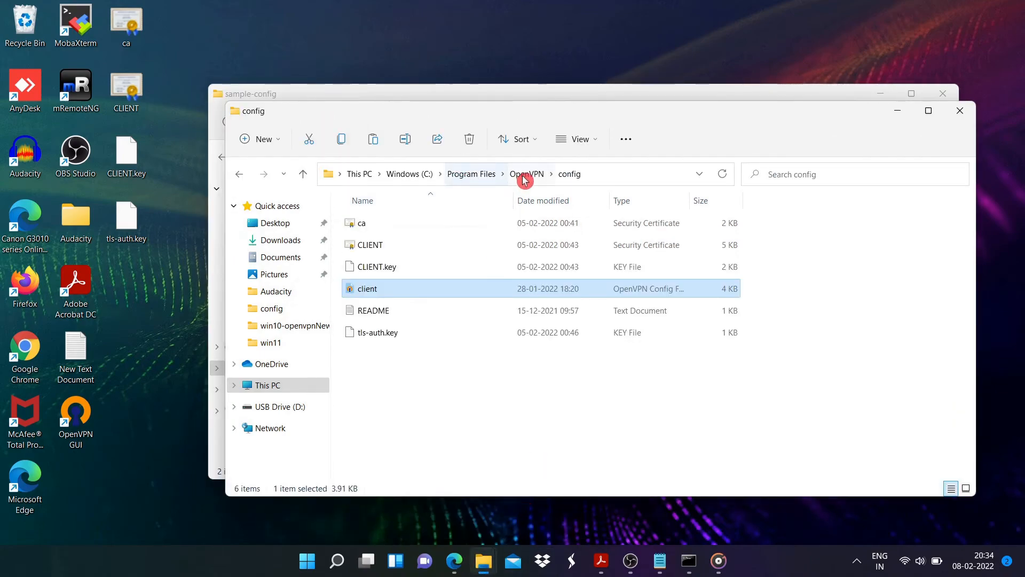
{"action": "left_click", "coordinate": [368, 292]}
{"action": "left_click", "coordinate": [372, 314]}
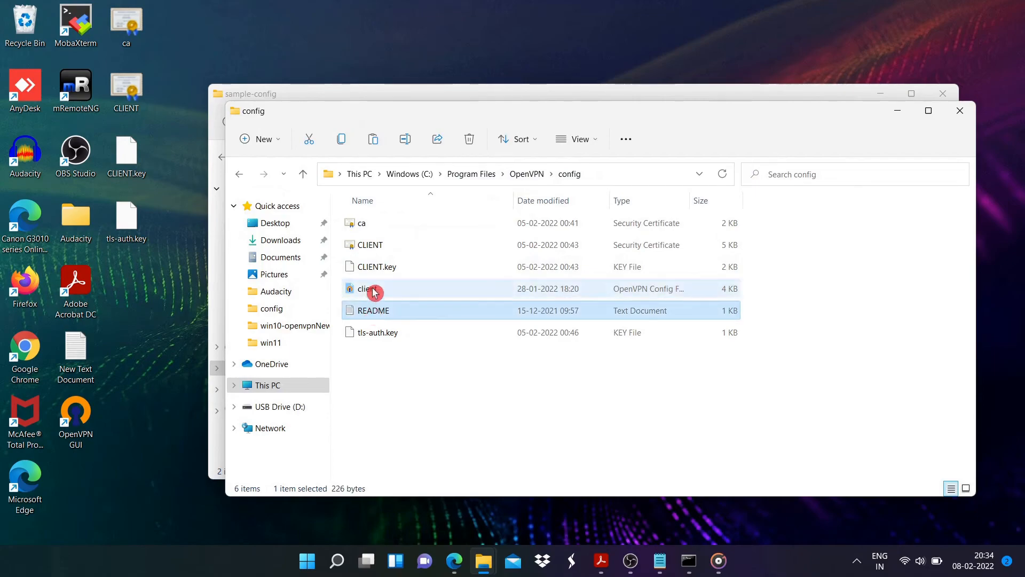
{"action": "left_click", "coordinate": [373, 293]}
{"action": "left_click", "coordinate": [373, 383]}
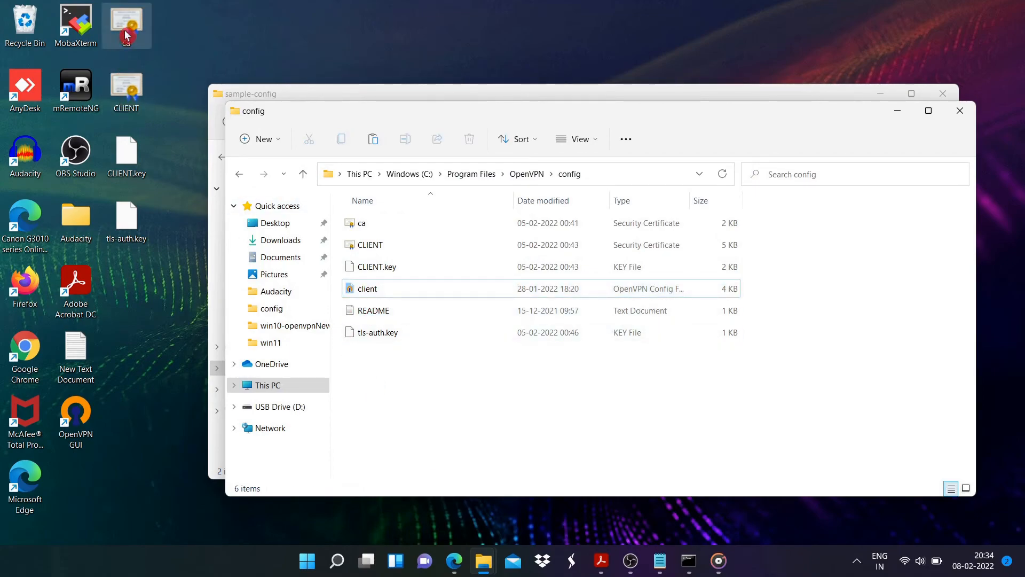
- Identify the ca, CLIENT, CLIENT.key and tls-auth.key files on the desktop and check the certificate and client configuration files in the config folder
{"action": "left_click", "coordinate": [129, 34]}
{"action": "left_click", "coordinate": [130, 92]}
{"action": "left_click", "coordinate": [131, 143]}
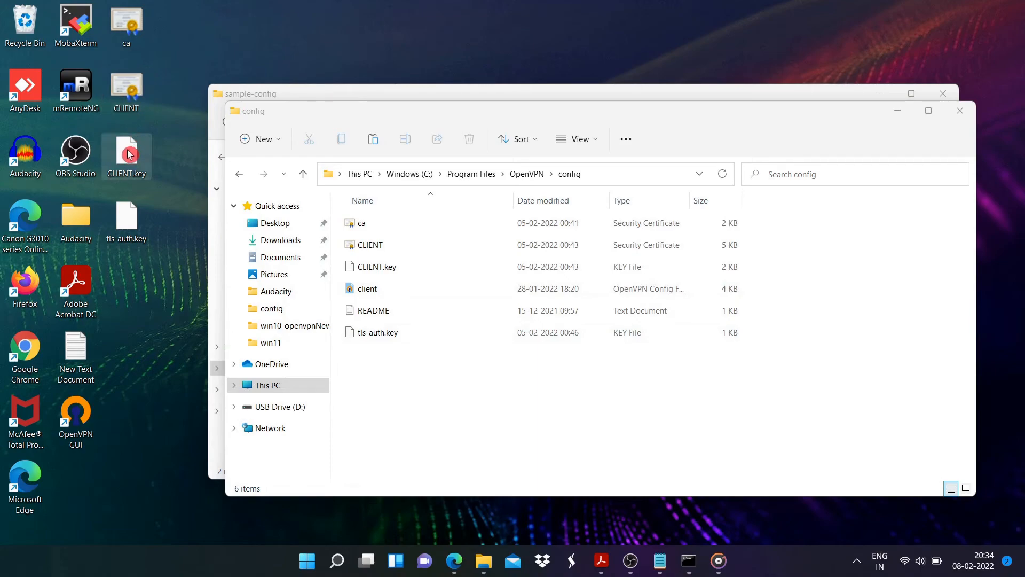
{"action": "left_click", "coordinate": [129, 221]}
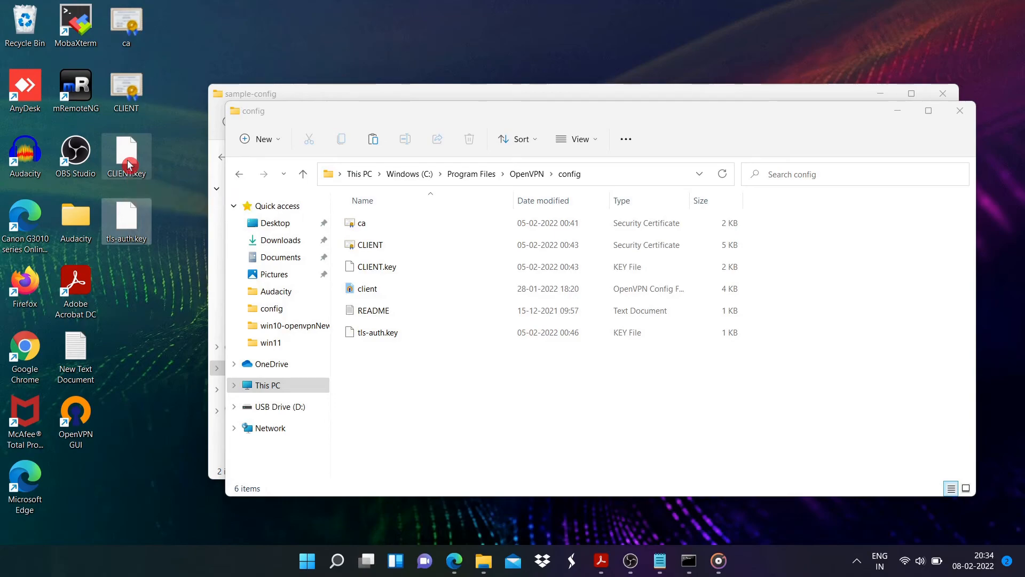
{"action": "left_click", "coordinate": [126, 88]}
{"action": "left_click", "coordinate": [138, 36]}
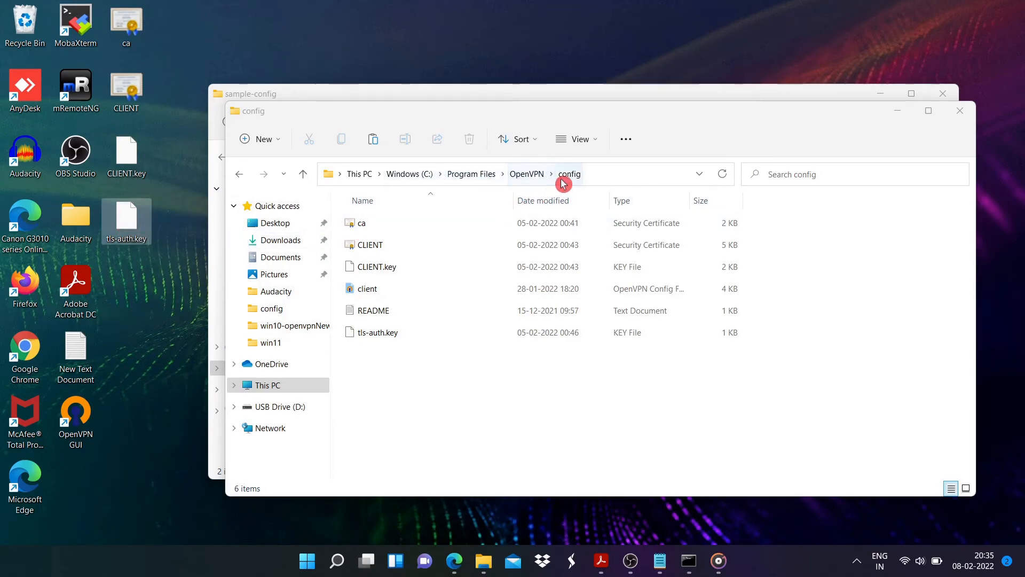
{"action": "left_click", "coordinate": [381, 244]}
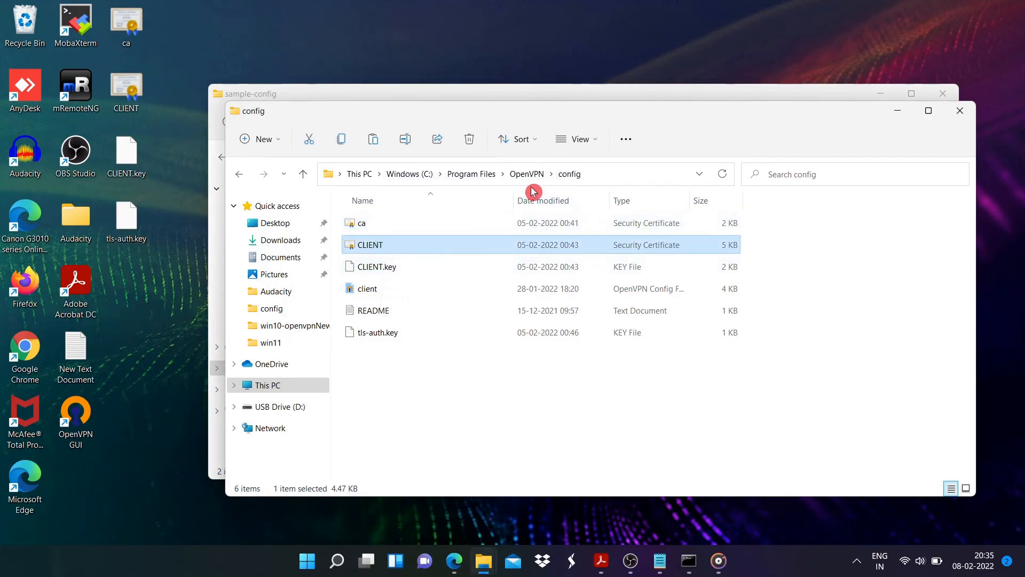
{"action": "left_click", "coordinate": [378, 295]}
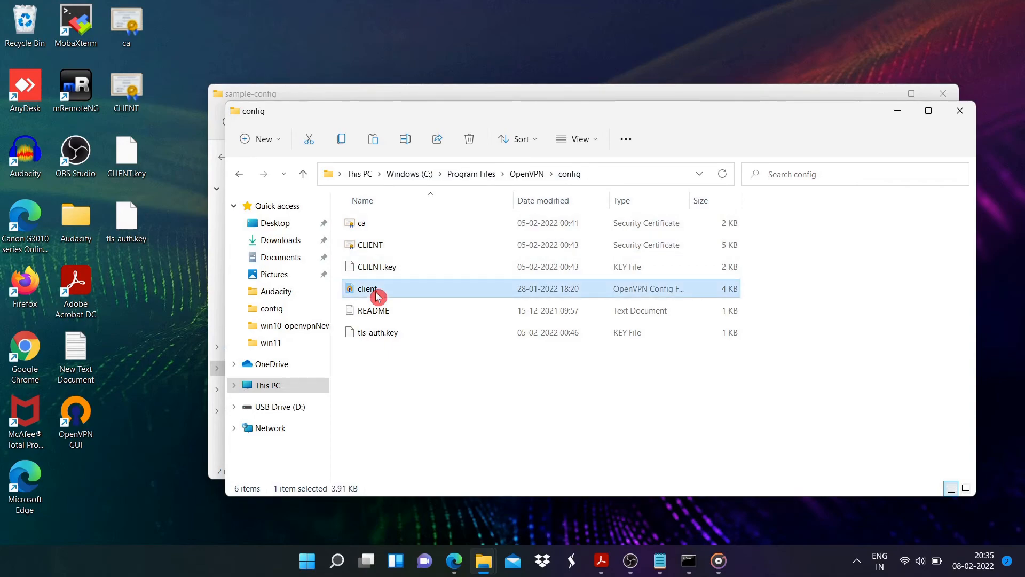
- Switch to the client configuration in Notepad and review the remote line's server address and port 1194
{"action": "left_click", "coordinate": [660, 562]}
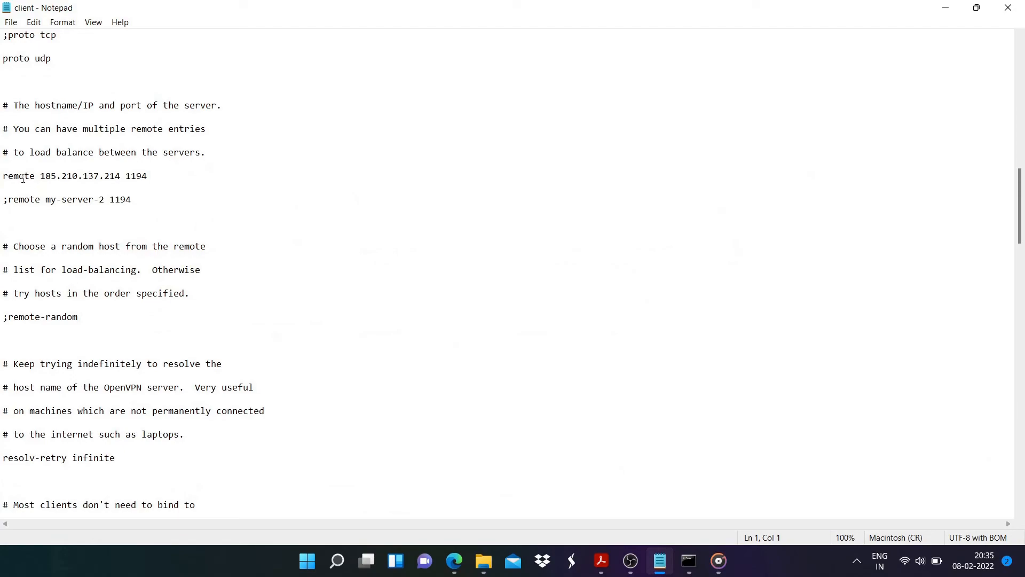
{"action": "left_click_drag", "start_coordinate": [3, 176], "coordinate": [149, 177]}
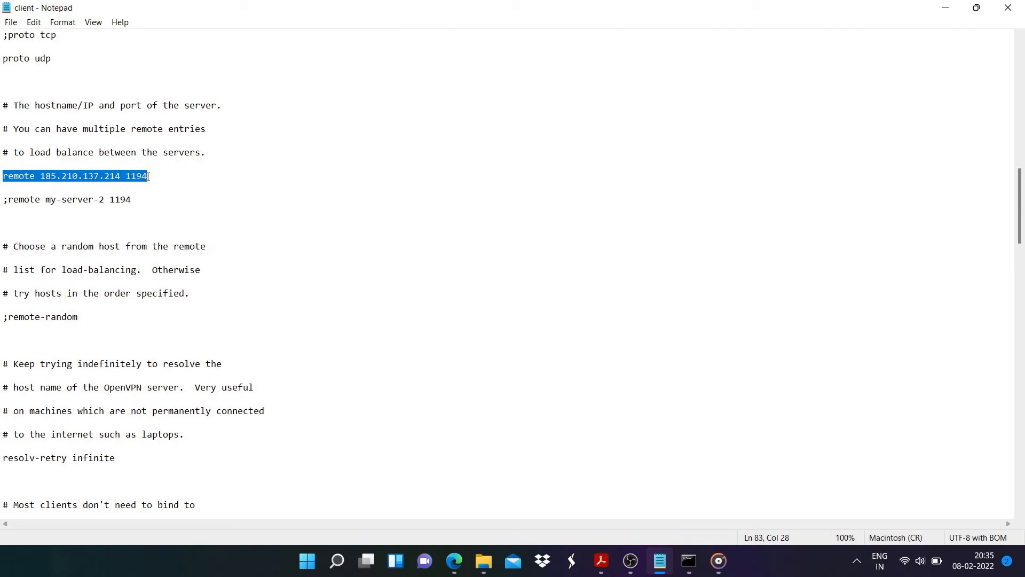
{"action": "left_click", "coordinate": [141, 211]}
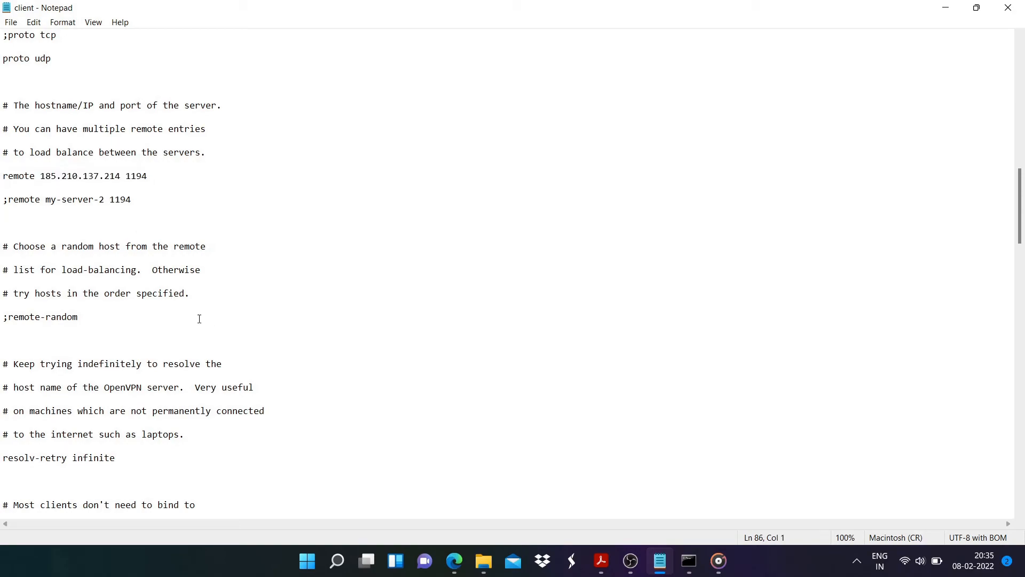
{"action": "left_click_drag", "start_coordinate": [148, 176], "coordinate": [128, 178]}
{"action": "left_click", "coordinate": [138, 201]}
{"action": "scroll", "coordinate": [178, 344], "scroll_direction": "down", "scroll_amount": 15}
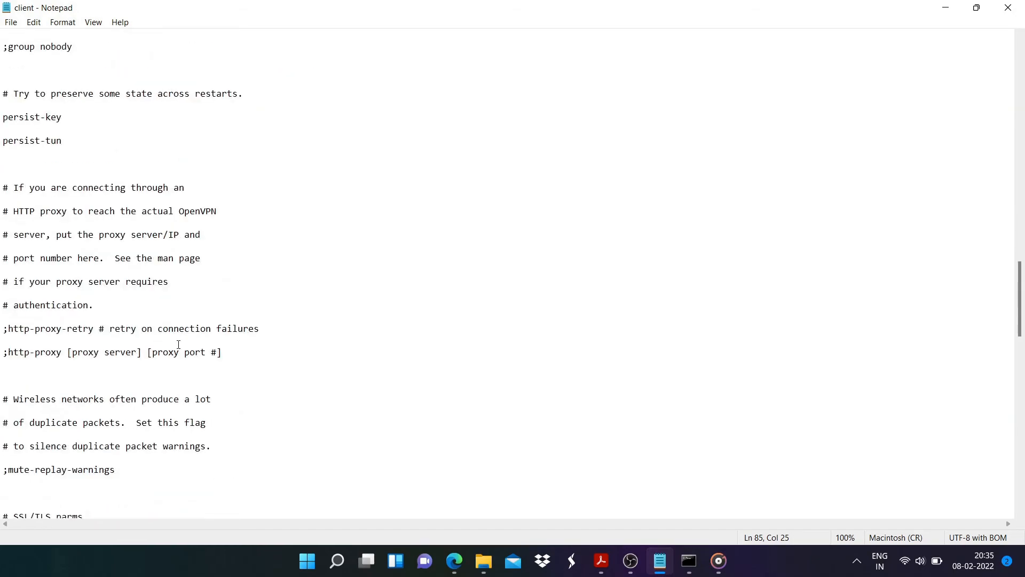
- Review the ca, cert and key lines in the SSL/TLS section, checking their file paths
{"action": "left_click_drag", "start_coordinate": [4, 199], "coordinate": [260, 200]}
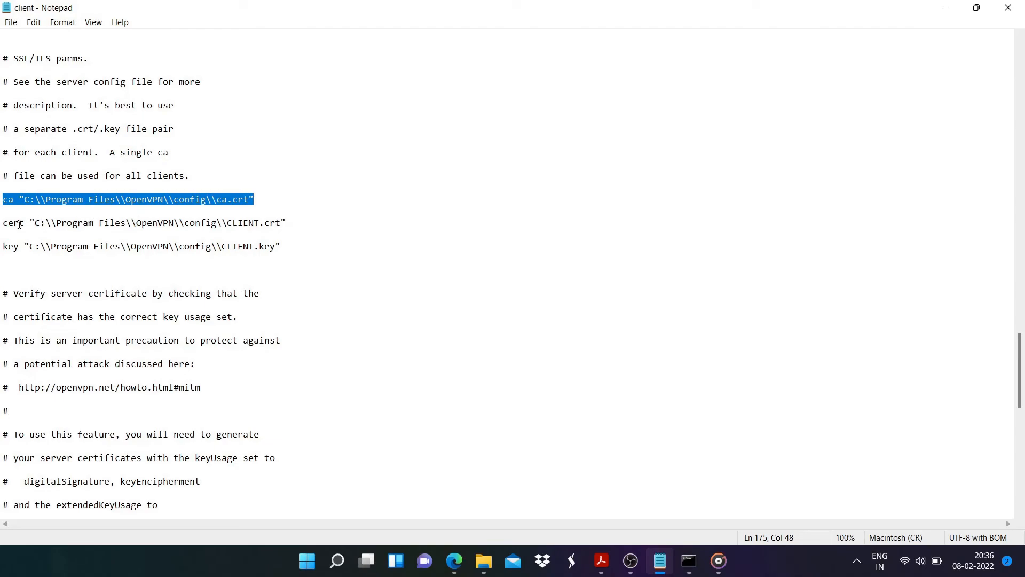
{"action": "left_click_drag", "start_coordinate": [2, 223], "coordinate": [285, 228]}
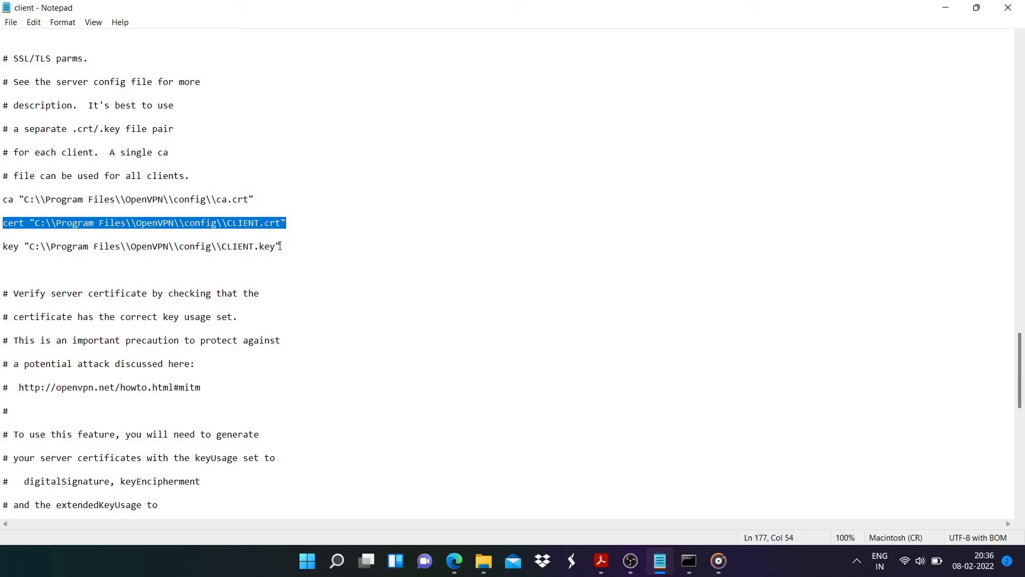
{"action": "left_click", "coordinate": [280, 246]}
{"action": "left_click_drag", "start_coordinate": [279, 247], "coordinate": [3, 246]}
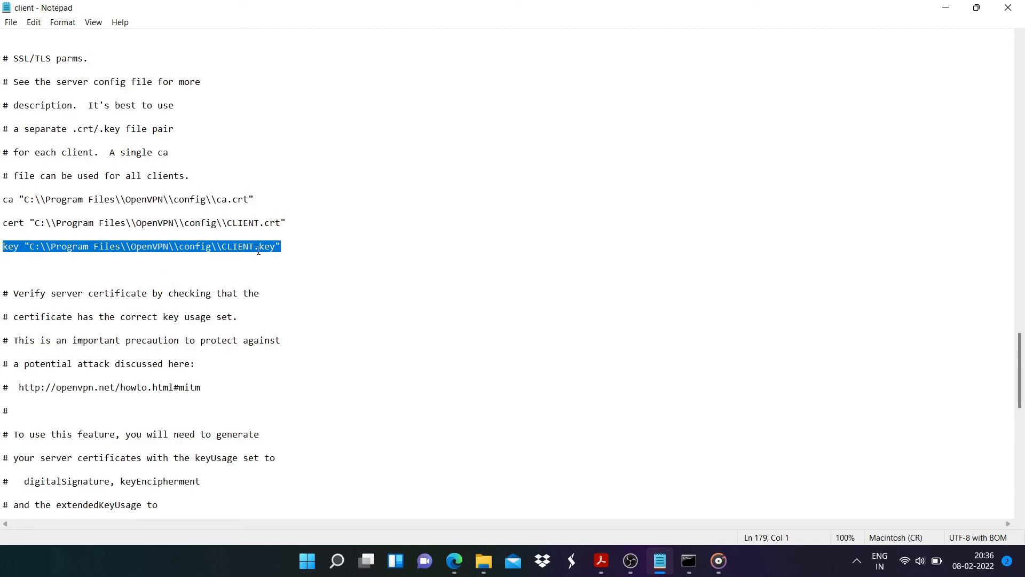
{"action": "left_click", "coordinate": [283, 246]}
- Review the remote-cert-tls server, tls-auth and cipher AES-256-CBC lines of the client configuration
{"action": "scroll", "coordinate": [224, 313], "scroll_direction": "down", "scroll_amount": 4}
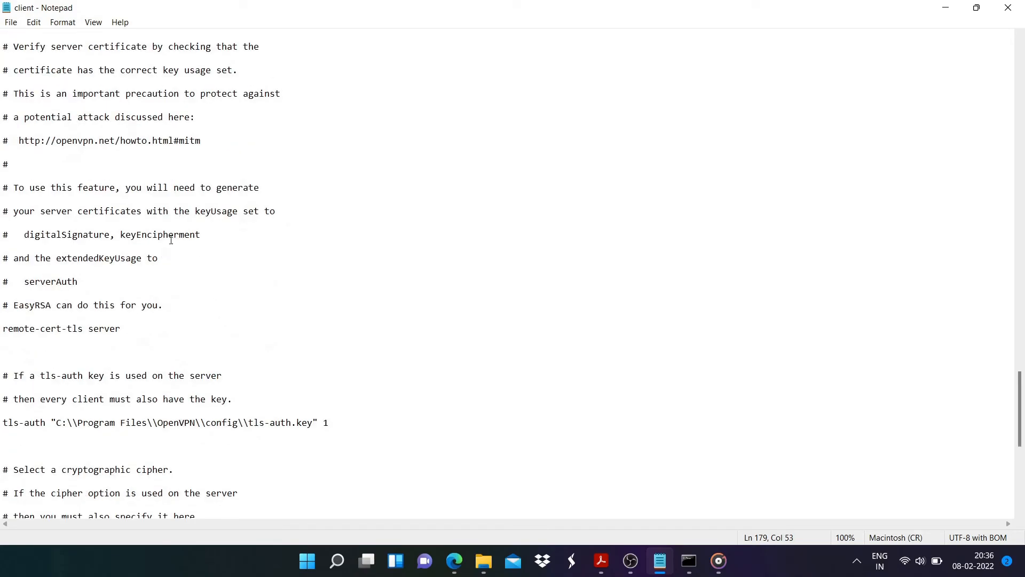
{"action": "scroll", "coordinate": [171, 240], "scroll_direction": "down", "scroll_amount": 2}
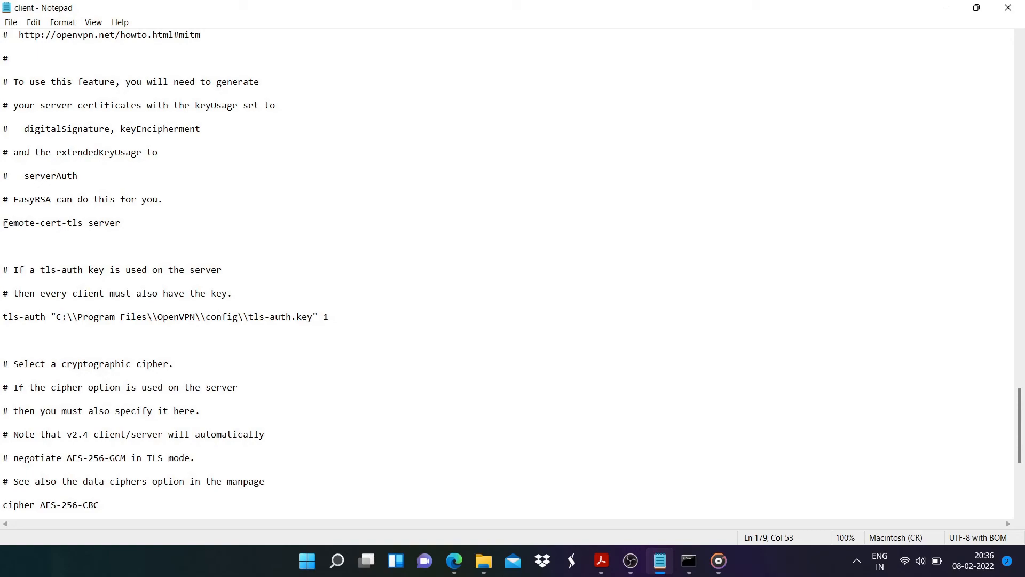
{"action": "left_click_drag", "start_coordinate": [2, 225], "coordinate": [123, 224]}
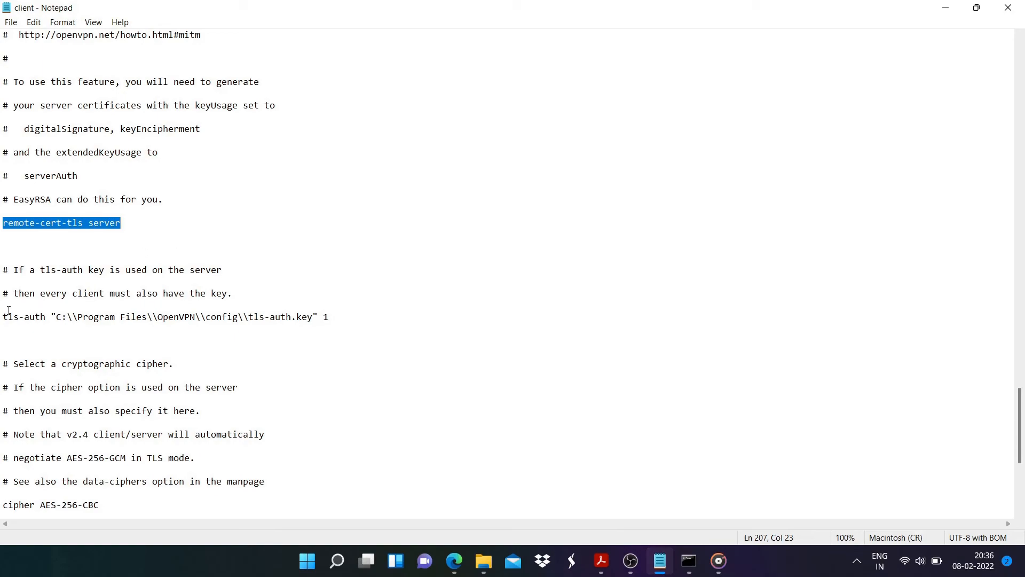
{"action": "left_click_drag", "start_coordinate": [2, 317], "coordinate": [320, 316]}
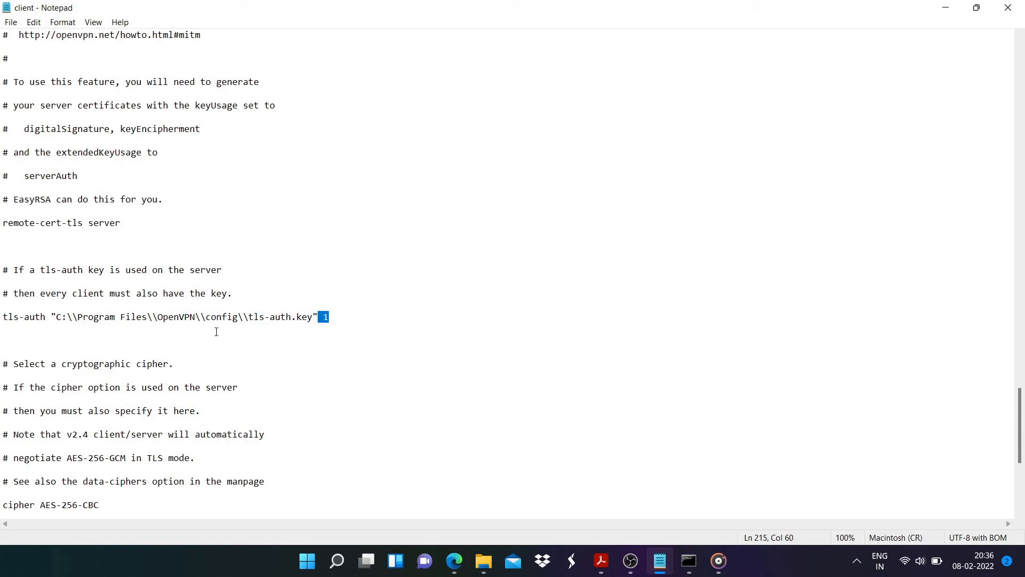
{"action": "left_click", "coordinate": [328, 317]}
{"action": "scroll", "coordinate": [92, 370], "scroll_direction": "down", "scroll_amount": 3}
{"action": "left_click_drag", "start_coordinate": [103, 331], "coordinate": [4, 325]}
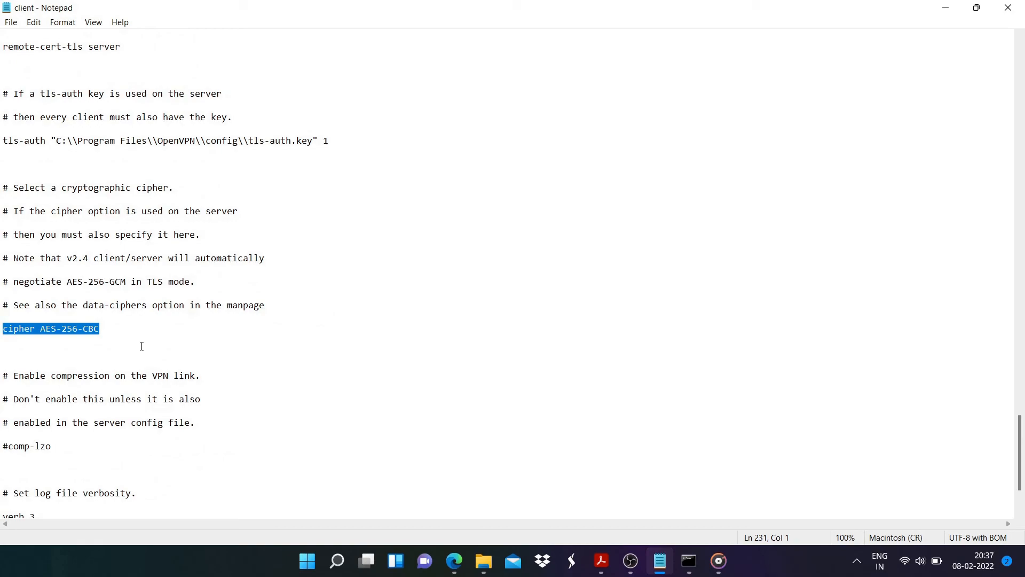
{"action": "left_click", "coordinate": [103, 330]}
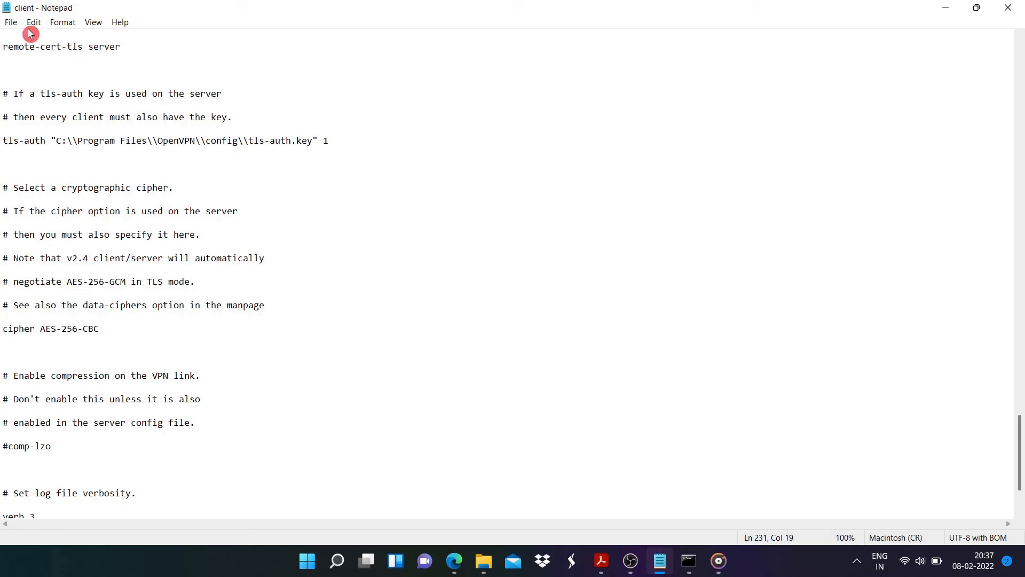
- Close the client configuration in Notepad along with the config and sample-config folder windows
{"action": "left_click", "coordinate": [11, 22]}
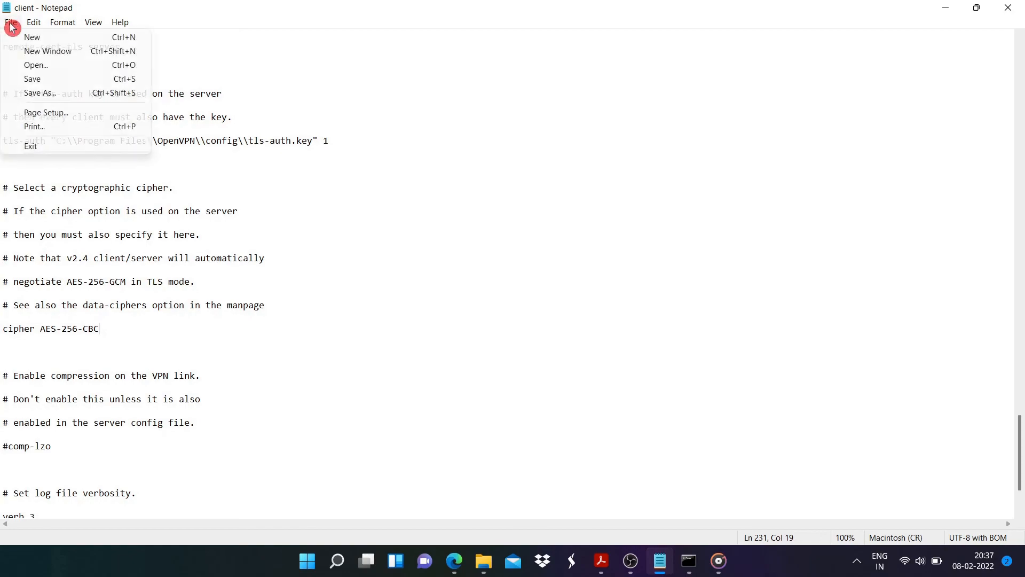
{"action": "left_click", "coordinate": [382, 108]}
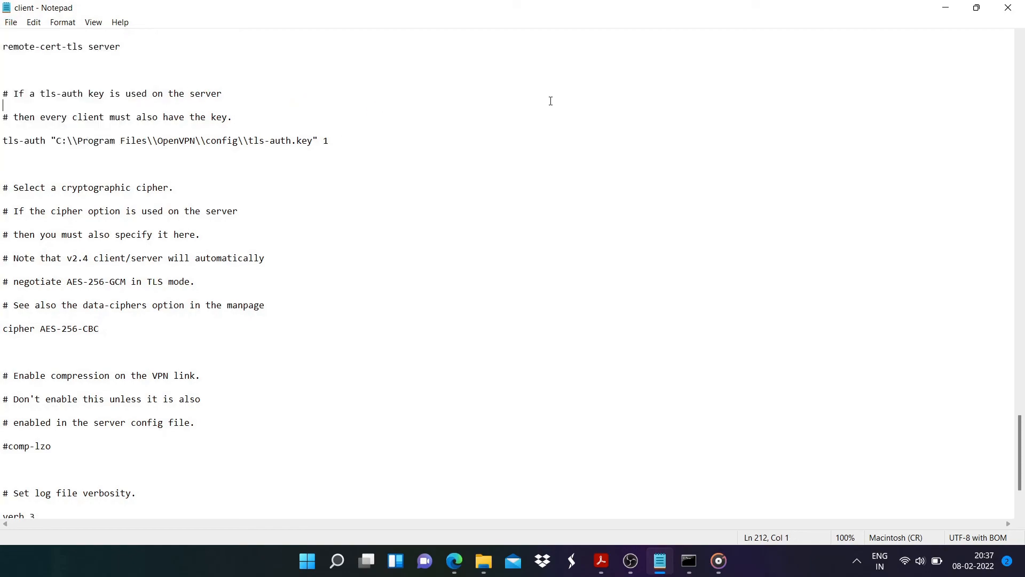
{"action": "left_click", "coordinate": [1008, 8]}
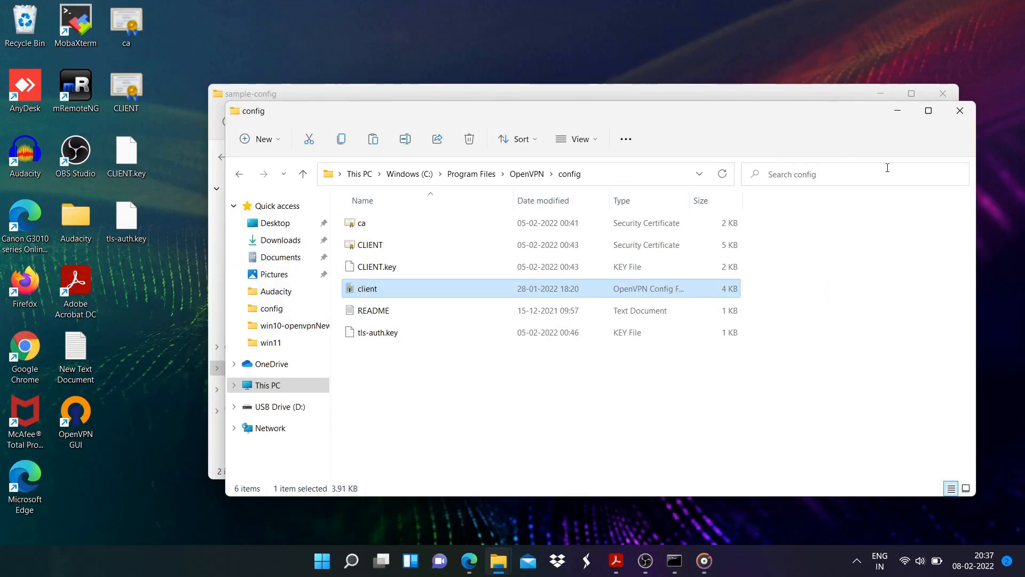
{"action": "left_click", "coordinate": [960, 111]}
{"action": "left_click", "coordinate": [943, 94]}
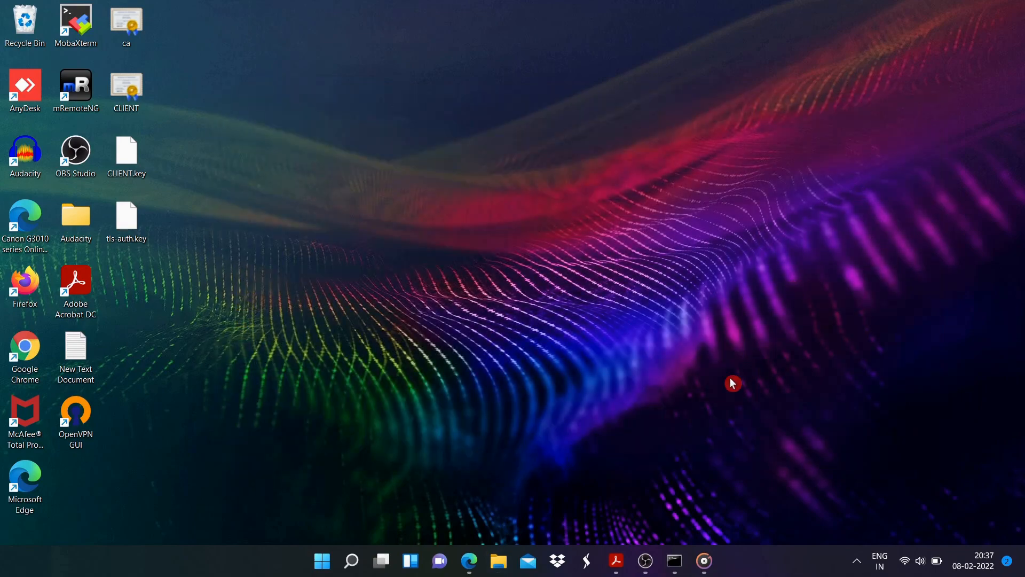
- Bring up Command Prompt and connect the OpenVPN client from the hidden system tray programs
{"action": "left_click", "coordinate": [674, 560]}
{"action": "left_click", "coordinate": [857, 560]}
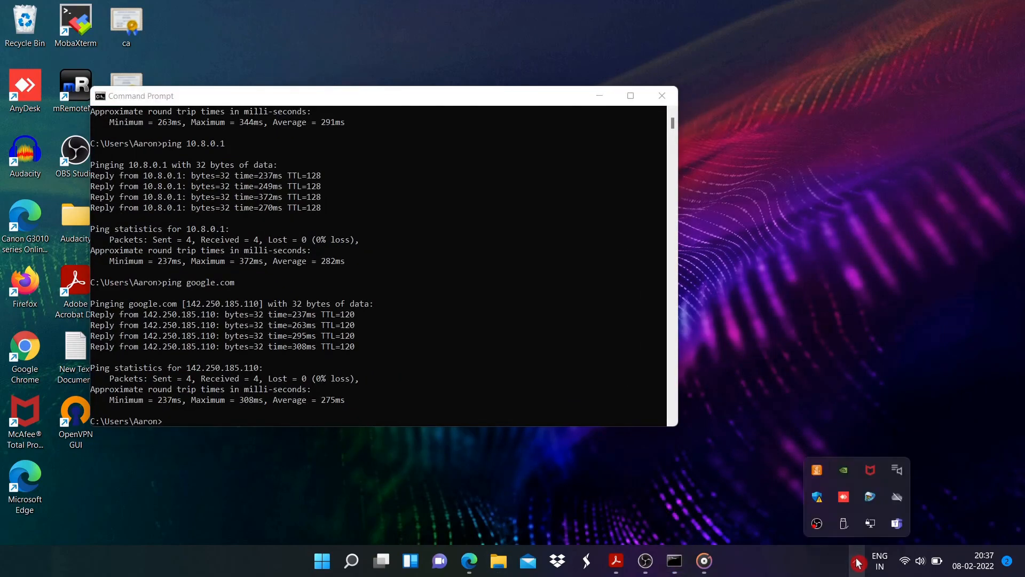
{"action": "right_click", "coordinate": [871, 524]}
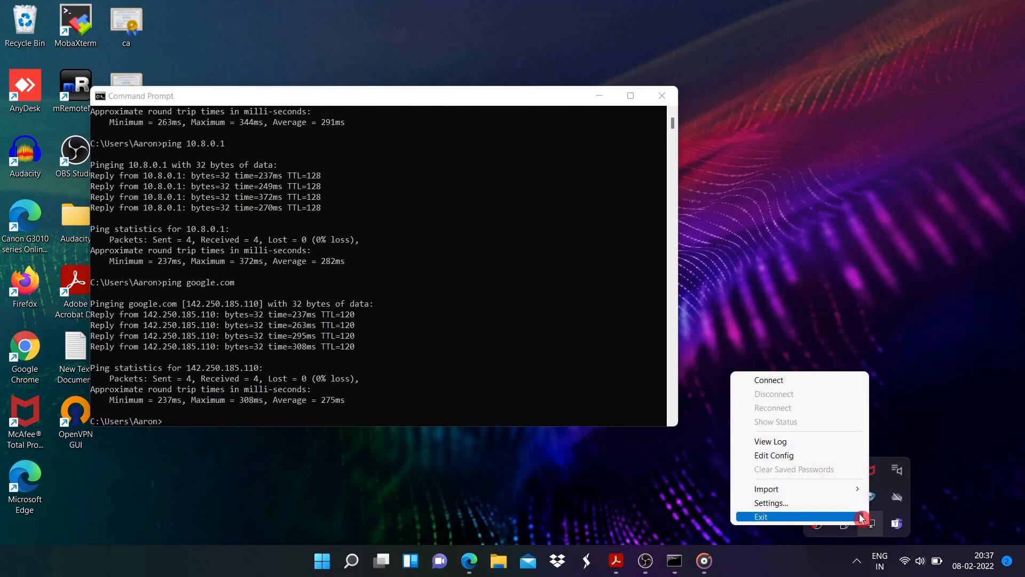
{"action": "left_click", "coordinate": [783, 380]}
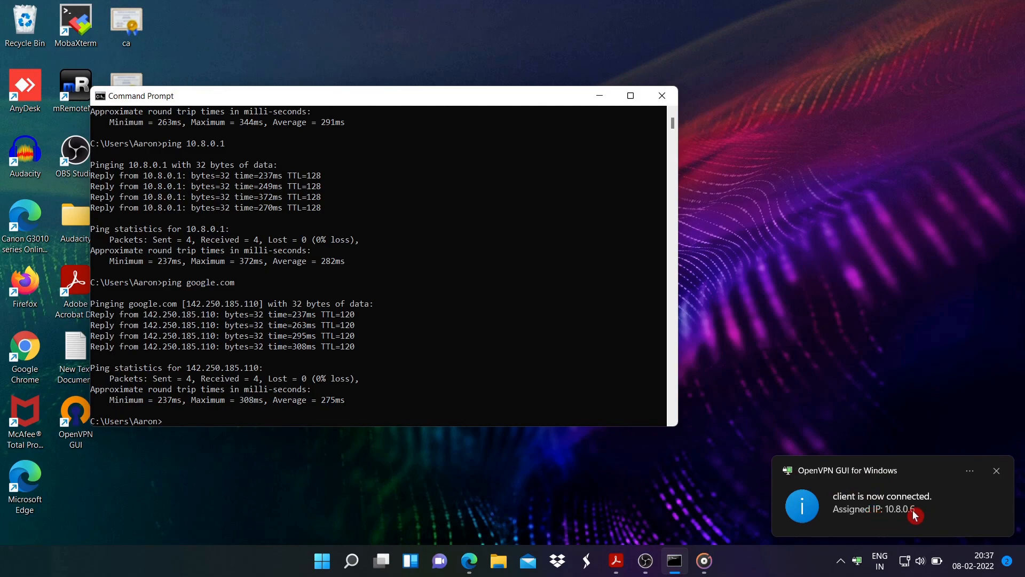
- Check the OpenVPN GUI connection status and assigned IP in the system tray
{"action": "mouse_move", "coordinate": [862, 565]}
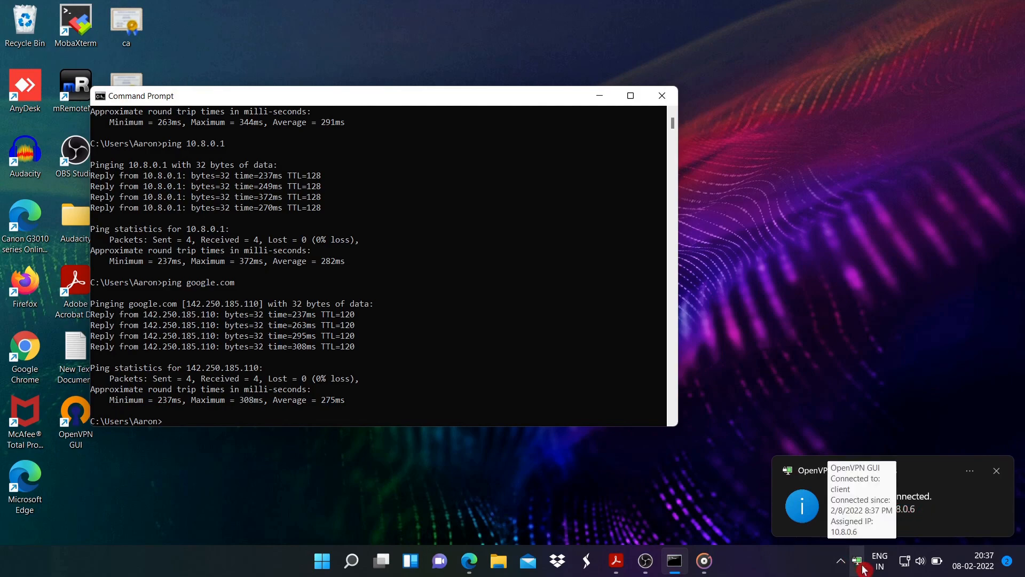
{"action": "left_click", "coordinate": [845, 565]}
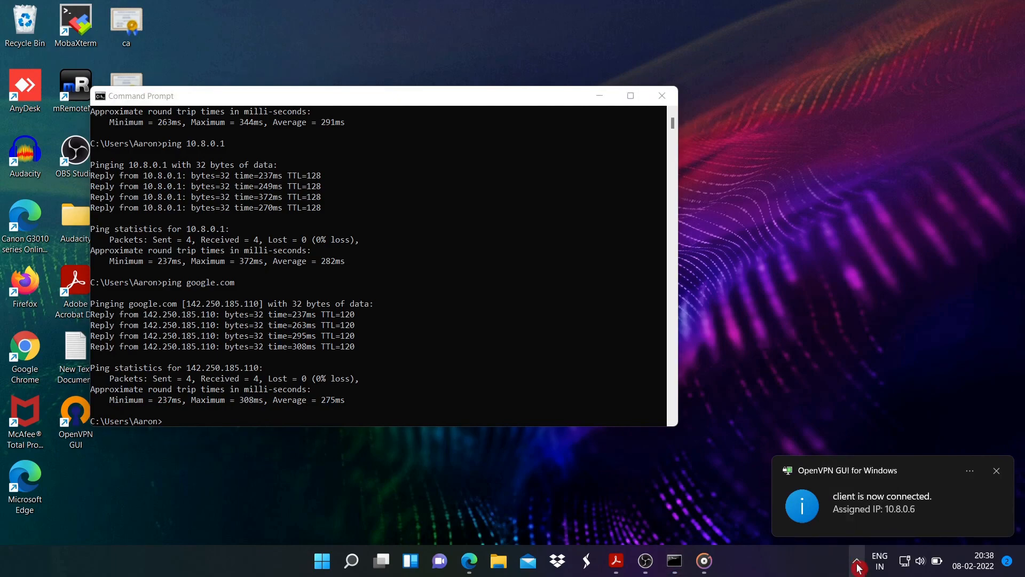
{"action": "left_click", "coordinate": [857, 563]}
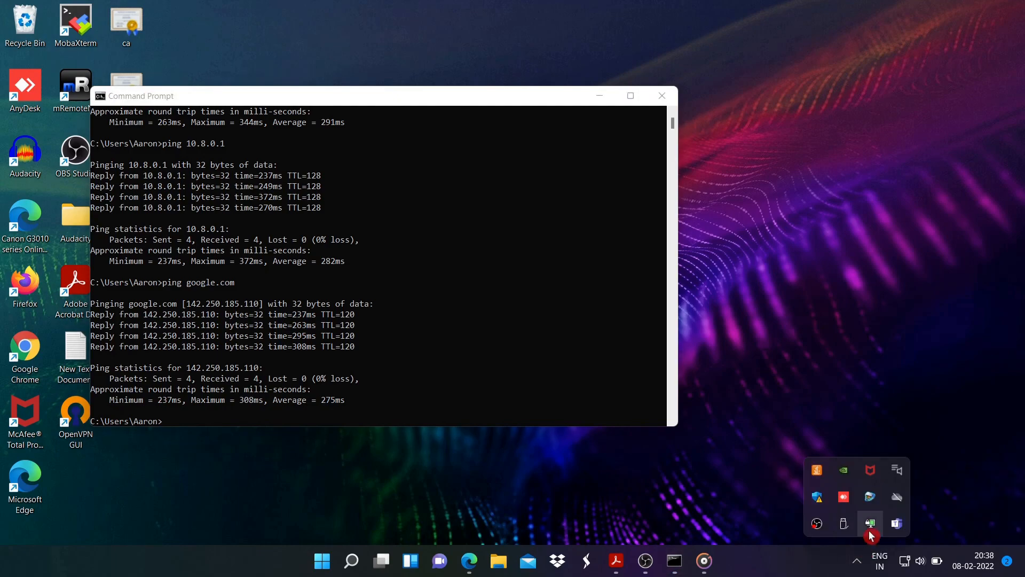
{"action": "mouse_move", "coordinate": [871, 532]}
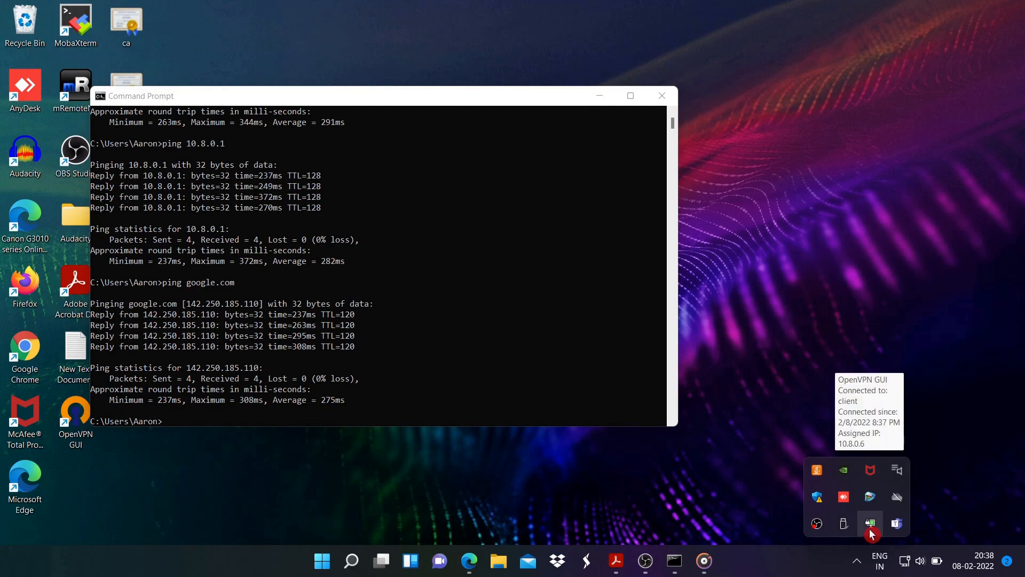
- Ping the VPN server at 10.8.0.1 and google.com from Command Prompt to test the tunnel
{"action": "left_click", "coordinate": [522, 352]}
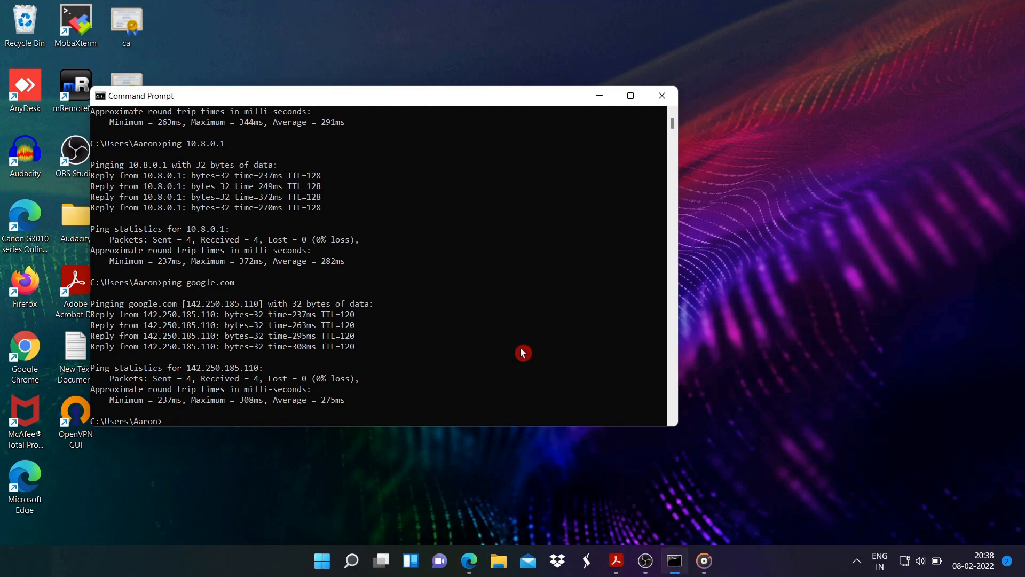
{"action": "key", "text": "Up"}
{"action": "key", "text": "Up"}
{"action": "key", "text": "Return"}
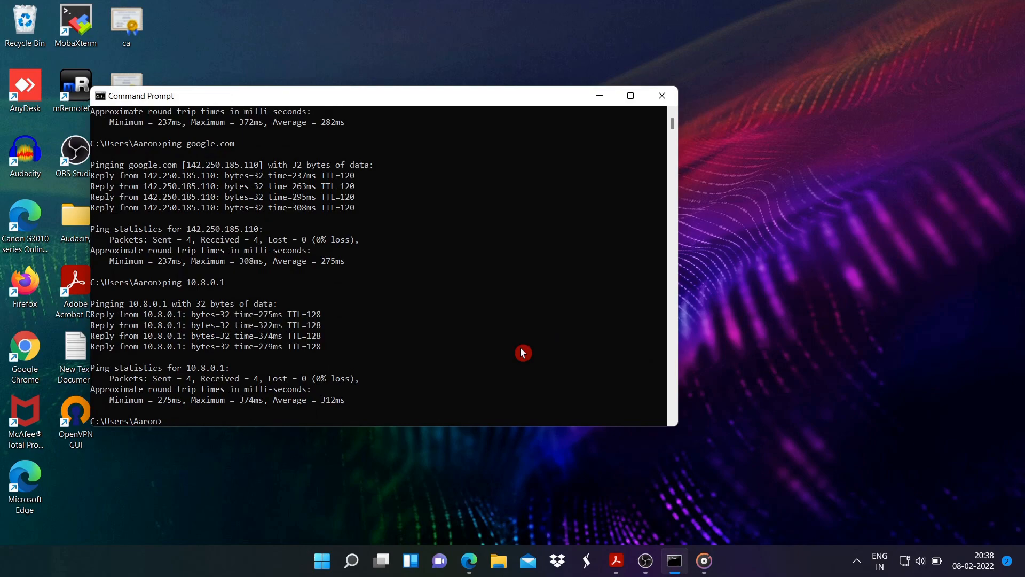
{"action": "key", "text": "Up"}
{"action": "key", "text": "Up"}
{"action": "key", "text": "Return"}
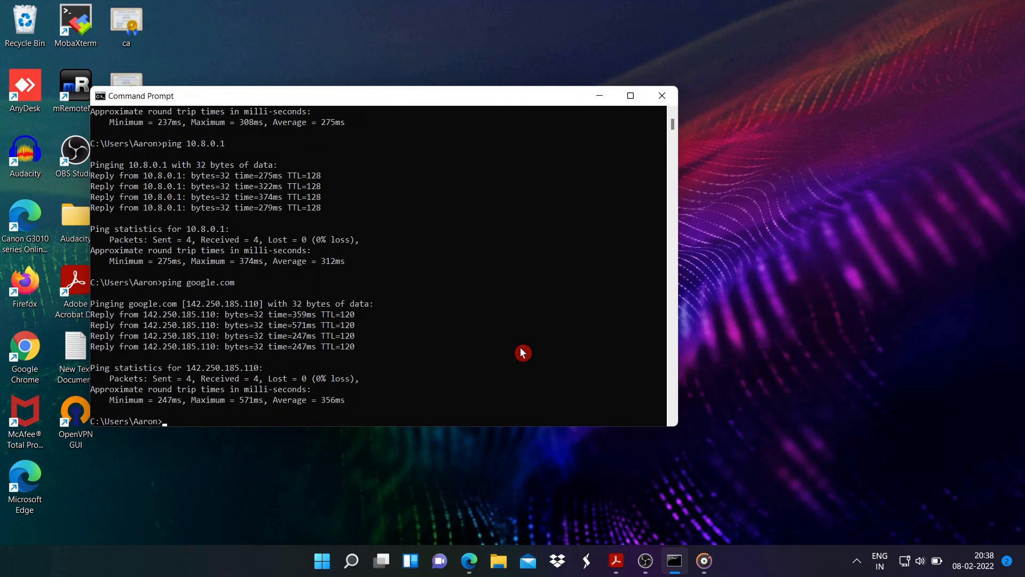
- Switch to Microsoft Edge, rerun the Bing search "what is my ip" to check the public IP address, and minimize the browser
{"action": "left_click", "coordinate": [469, 560]}
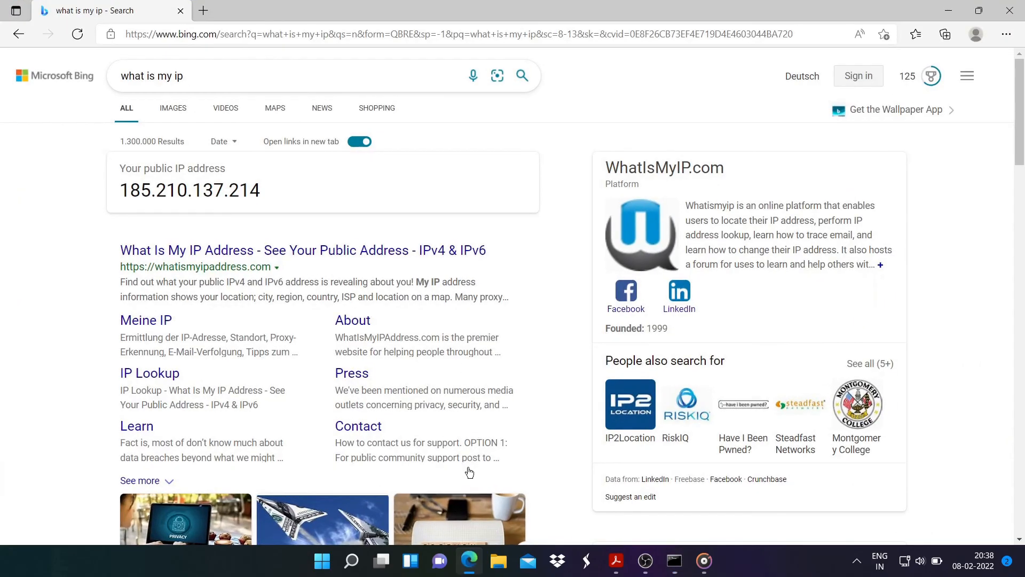
{"action": "left_click", "coordinate": [243, 79]}
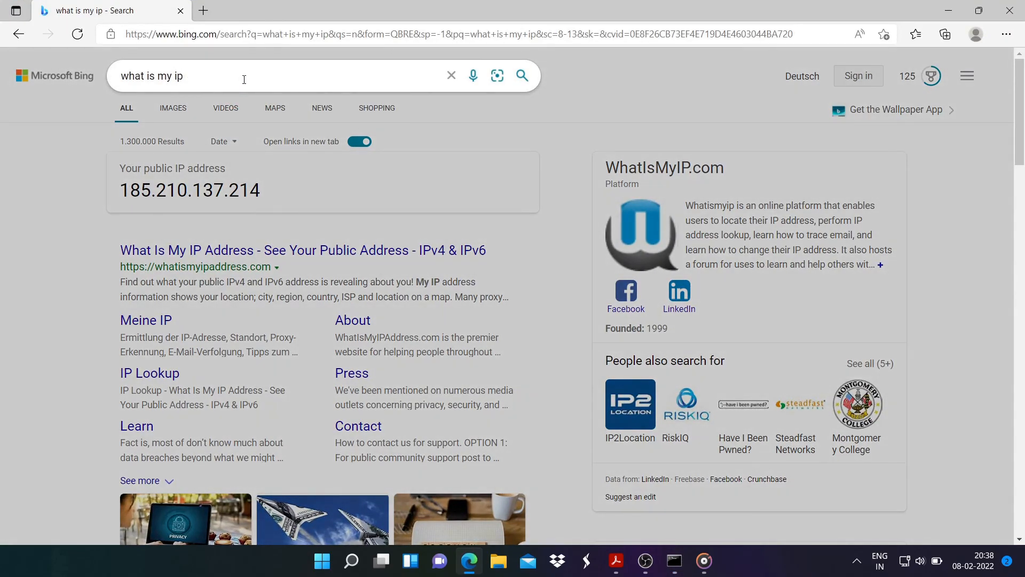
{"action": "key", "text": "Return"}
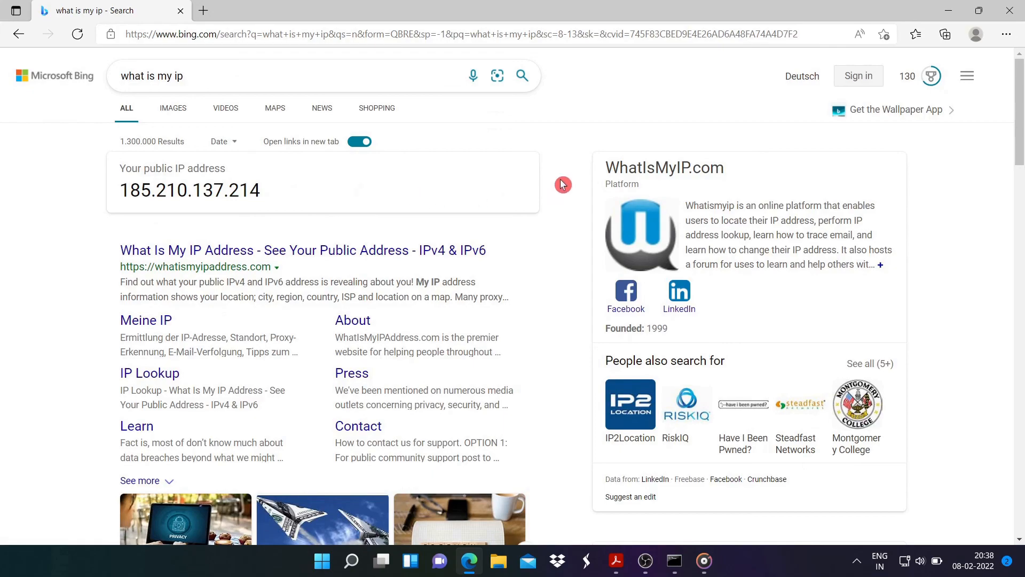
{"action": "left_click", "coordinate": [944, 6]}
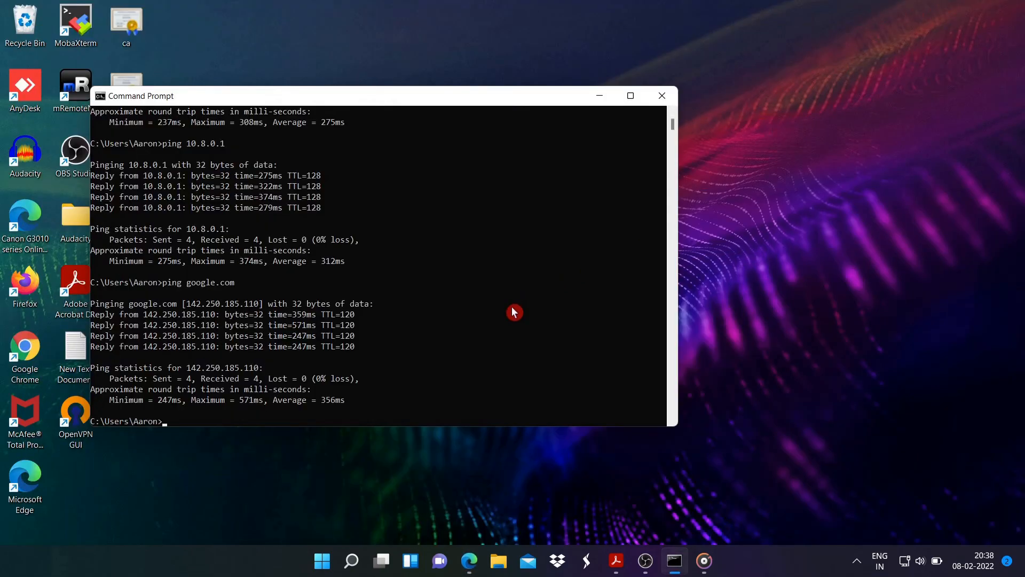